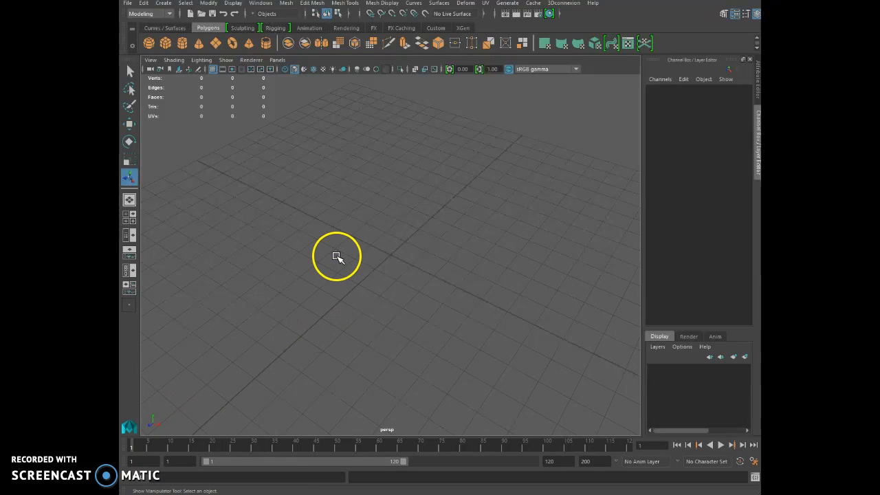
Step: Create a polygon cube at the grid's centre, about 3.5 wide, 2.3 high and 3.8 deep
{"action": "left_click_drag", "start_coordinate": [371, 273], "coordinate": [428, 191], "text": "alt"}
{"action": "left_click", "coordinate": [167, 41]}
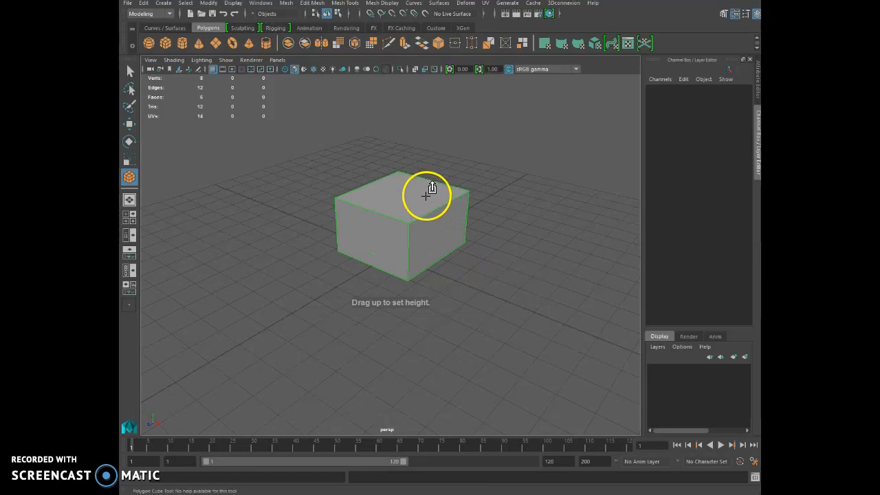
{"action": "key", "text": "w"}
{"action": "left_click", "coordinate": [286, 6]}
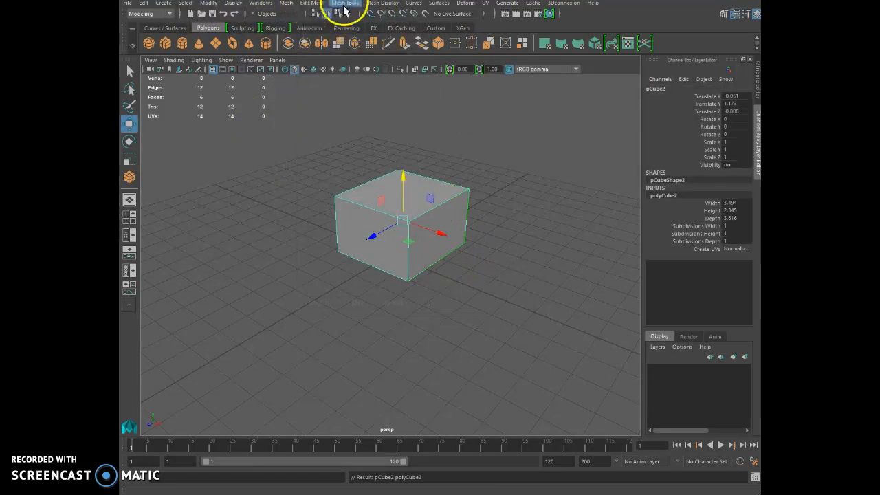
{"action": "left_click", "coordinate": [381, 4]}
{"action": "left_click", "coordinate": [300, 153]}
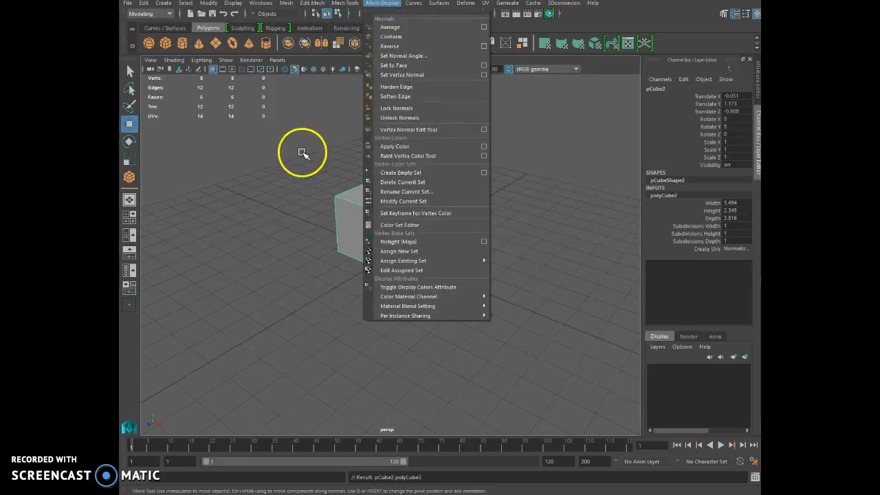
{"action": "left_click", "coordinate": [287, 6]}
{"action": "left_click", "coordinate": [429, 227]}
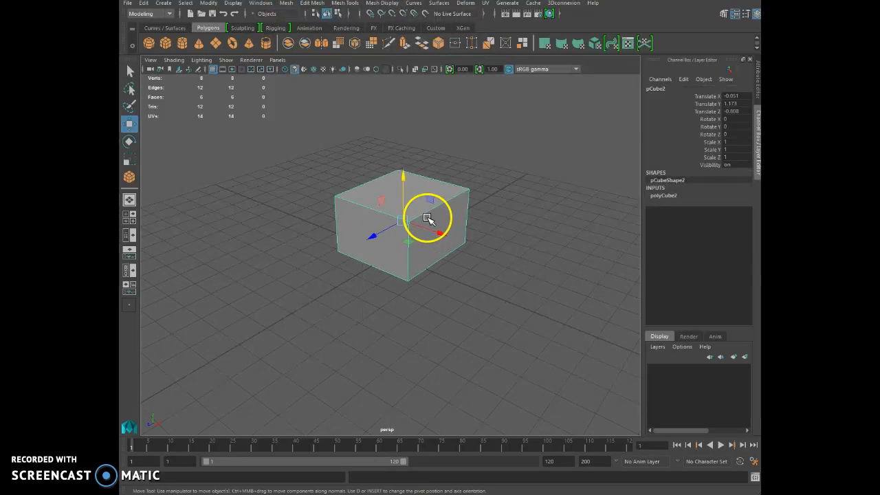
{"action": "left_click", "coordinate": [288, 5]}
{"action": "left_click", "coordinate": [195, 181]}
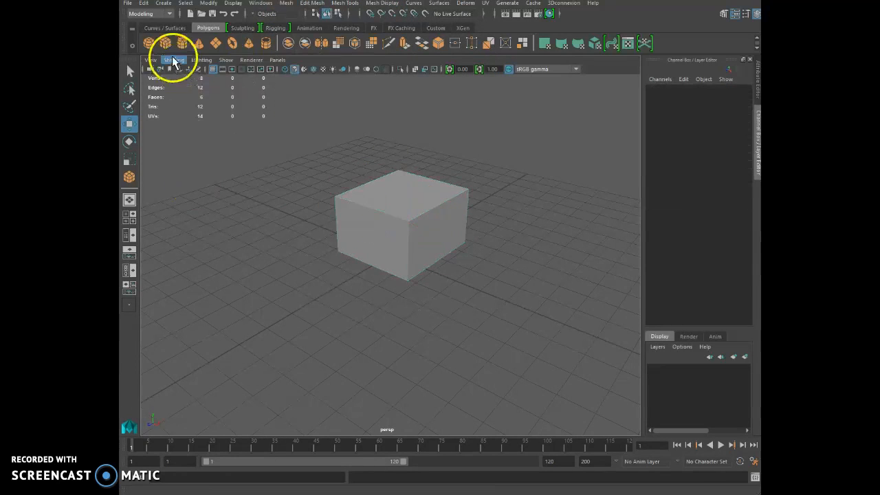
Step: Create a small polygon sphere overlapping the cube's lower side, and select the cube followed by the sphere
{"action": "left_click", "coordinate": [149, 43]}
{"action": "left_click_drag", "start_coordinate": [477, 256], "coordinate": [473, 255]}
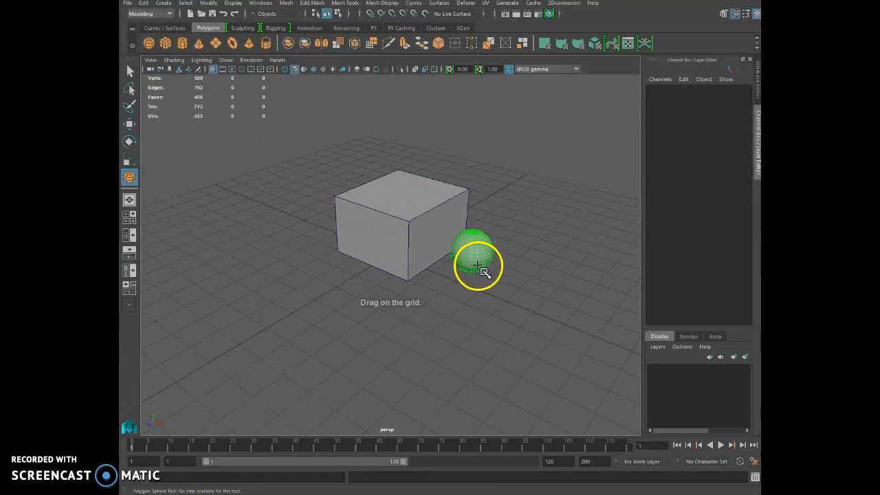
{"action": "left_click", "coordinate": [403, 226]}
{"action": "left_click", "coordinate": [477, 253]}
{"action": "left_click", "coordinate": [386, 210]}
{"action": "left_click", "coordinate": [465, 250]}
{"action": "left_click", "coordinate": [404, 220]}
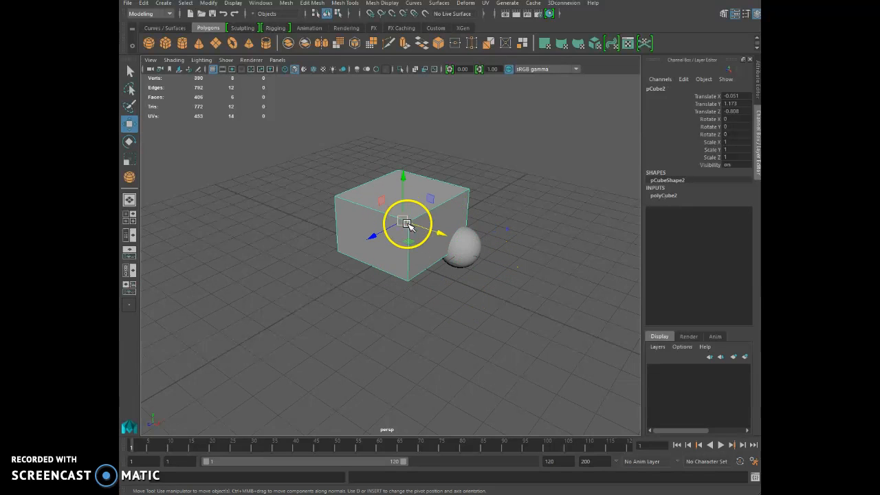
{"action": "left_click", "coordinate": [475, 255]}
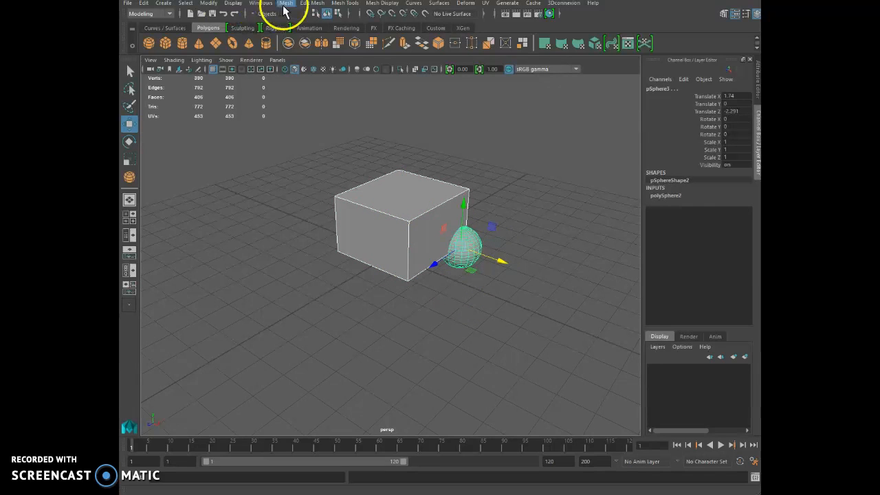
Step: Try subtracting the sphere from the cube with a Boolean Difference, and undo it after viewing the cut
{"action": "left_click", "coordinate": [285, 4]}
{"action": "mouse_move", "coordinate": [303, 26]}
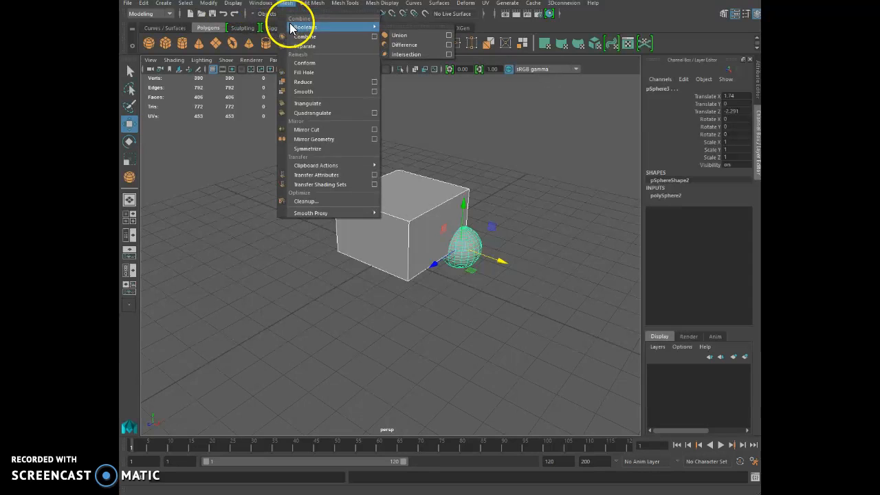
{"action": "left_click", "coordinate": [402, 44]}
{"action": "left_click_drag", "start_coordinate": [457, 270], "coordinate": [418, 262], "text": "alt"}
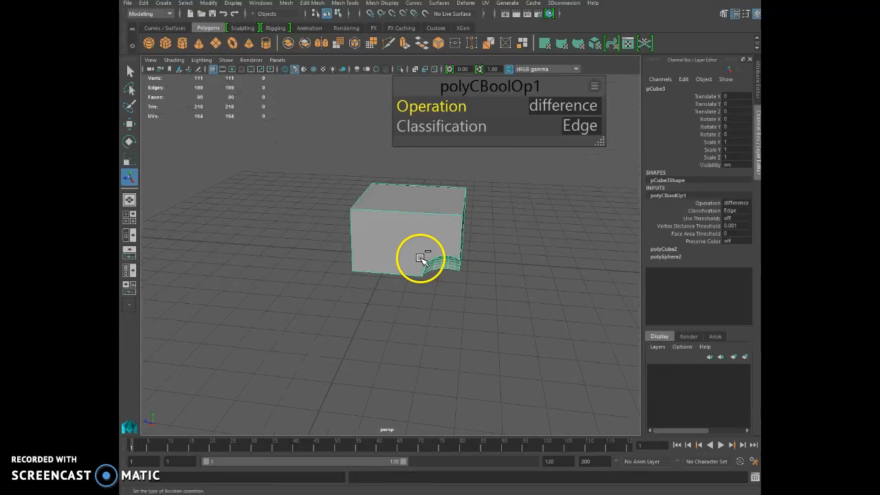
{"action": "key", "text": "ctrl+z"}
Step: Combine the selected cube and sphere into a single mesh
{"action": "left_click", "coordinate": [285, 3]}
{"action": "mouse_move", "coordinate": [294, 27]}
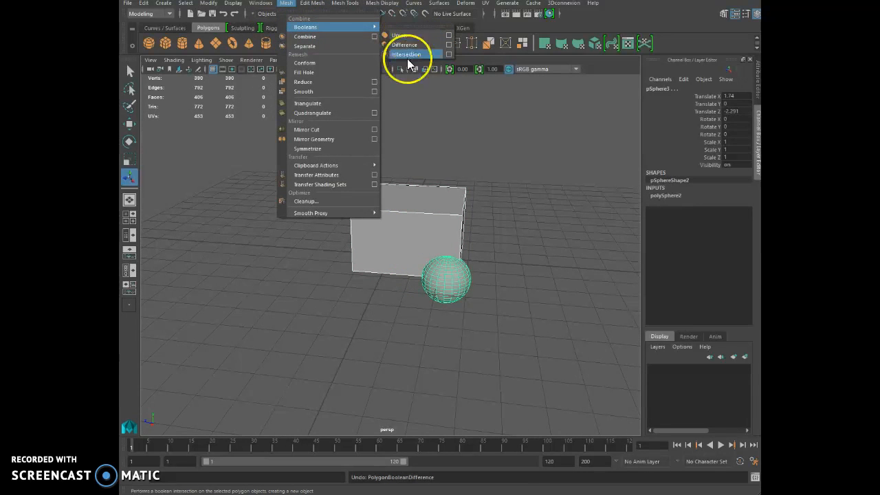
{"action": "left_click", "coordinate": [311, 37]}
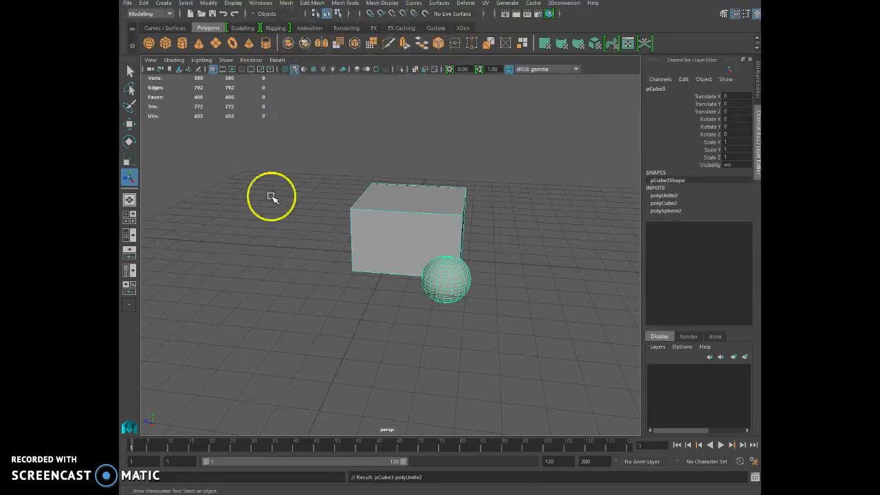
Step: Activate the Move tool on the combined mesh and centre its pivot
{"action": "left_click_drag", "start_coordinate": [279, 212], "coordinate": [337, 217], "text": "alt"}
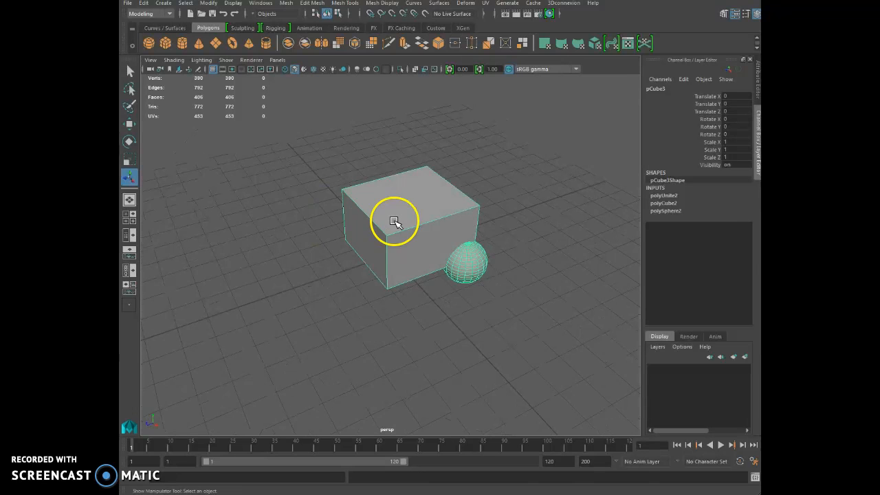
{"action": "left_click", "coordinate": [129, 124]}
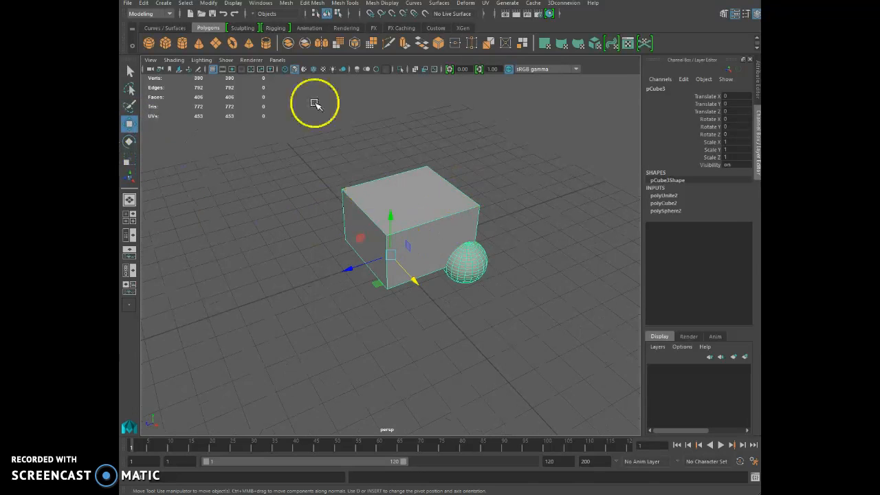
{"action": "left_click", "coordinate": [207, 4]}
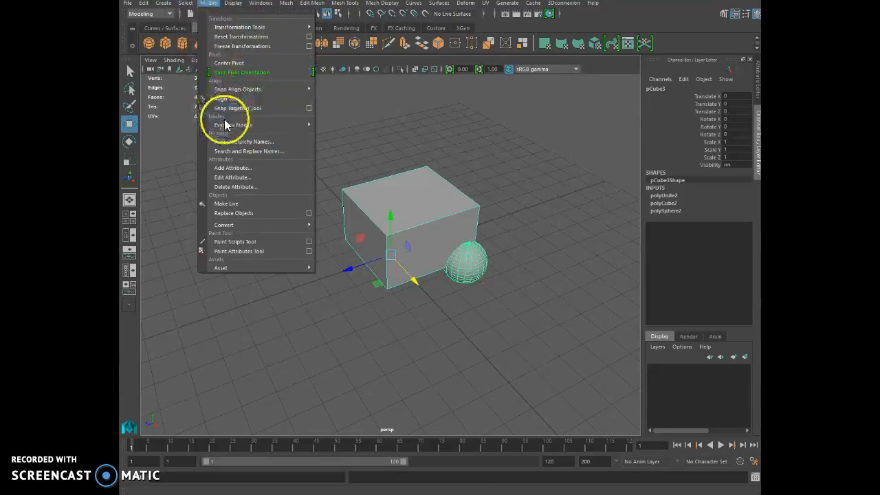
{"action": "left_click", "coordinate": [226, 72]}
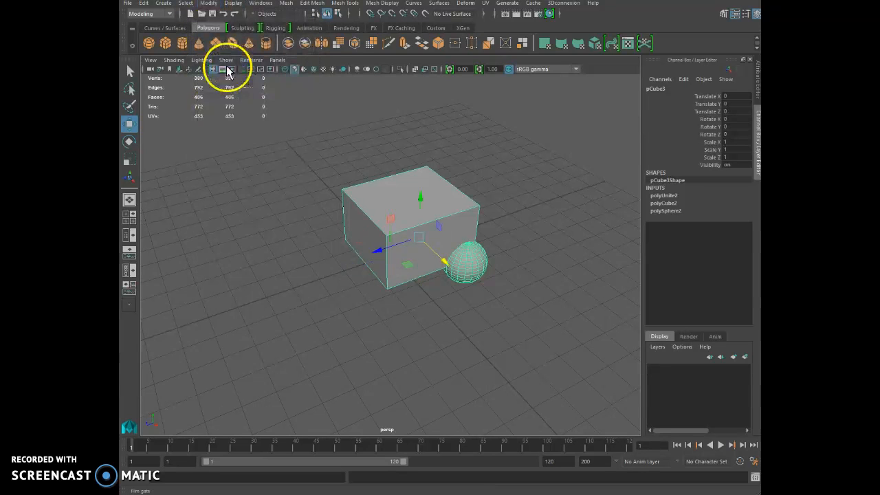
Step: Separate the combined mesh into its parts and move the sphere about 1.6 units away from the cube along X
{"action": "left_click", "coordinate": [287, 4]}
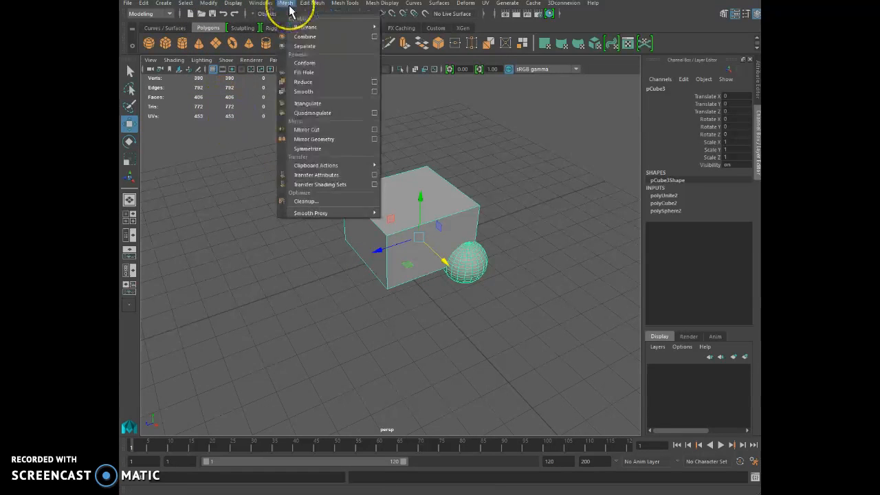
{"action": "left_click", "coordinate": [302, 45]}
{"action": "left_click", "coordinate": [251, 210]}
{"action": "left_click", "coordinate": [458, 263]}
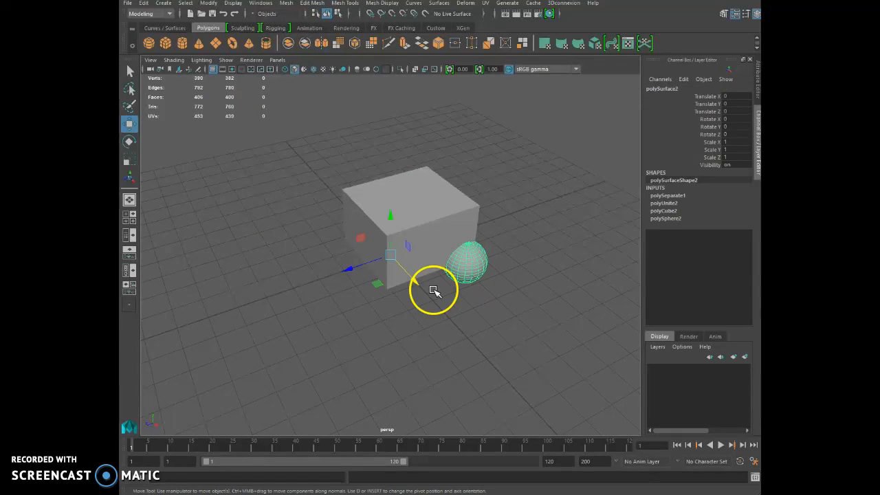
{"action": "left_click_drag", "start_coordinate": [416, 282], "coordinate": [435, 308]}
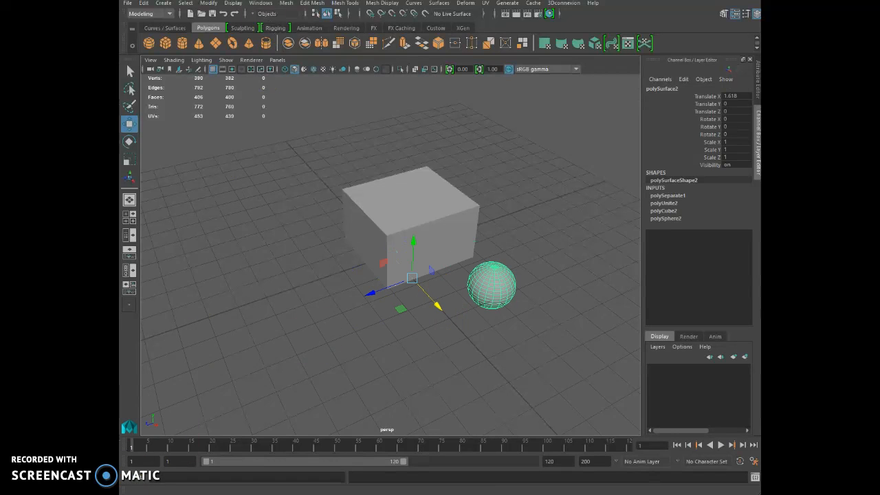
Step: Try to conform the selected sphere without setting a live surface
{"action": "left_click", "coordinate": [284, 4]}
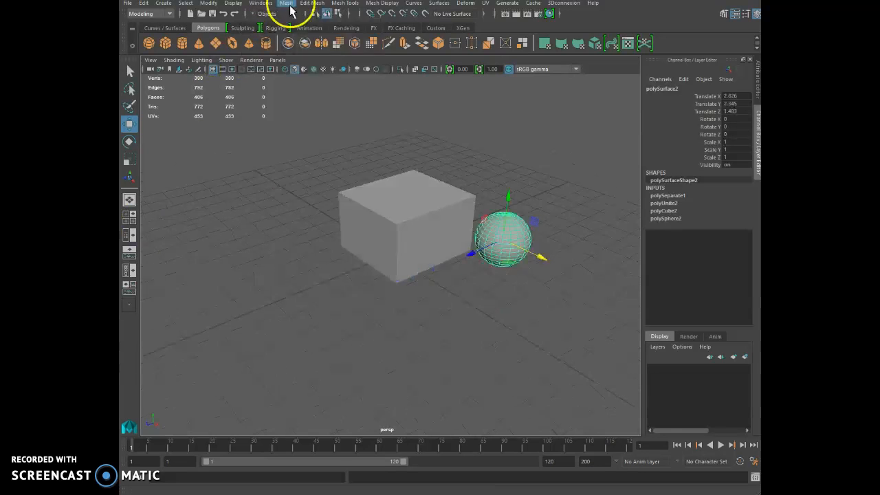
{"action": "left_click", "coordinate": [286, 4]}
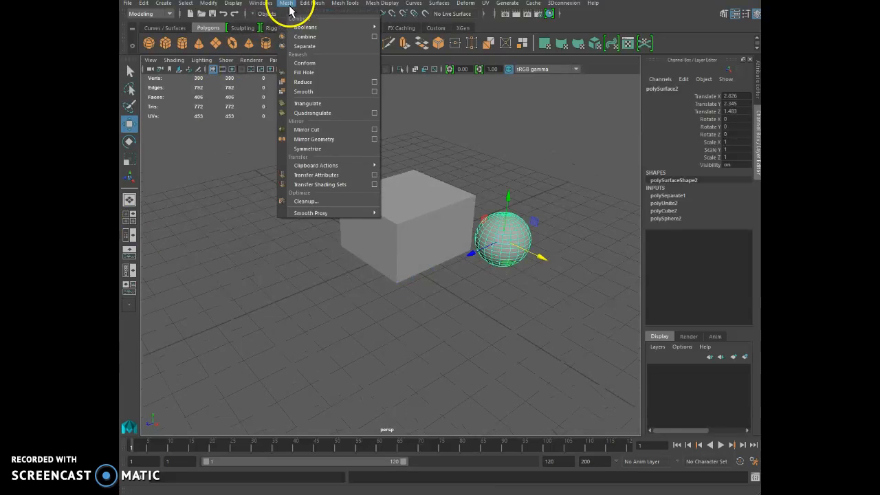
{"action": "left_click", "coordinate": [316, 63]}
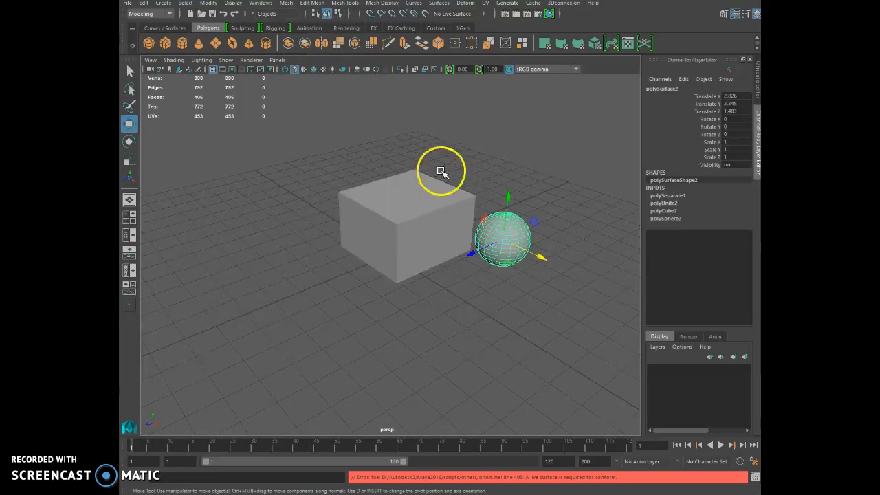
Step: Select only the cube and make it the live surface
{"action": "left_click", "coordinate": [422, 234]}
{"action": "left_click", "coordinate": [488, 241], "text": "shift"}
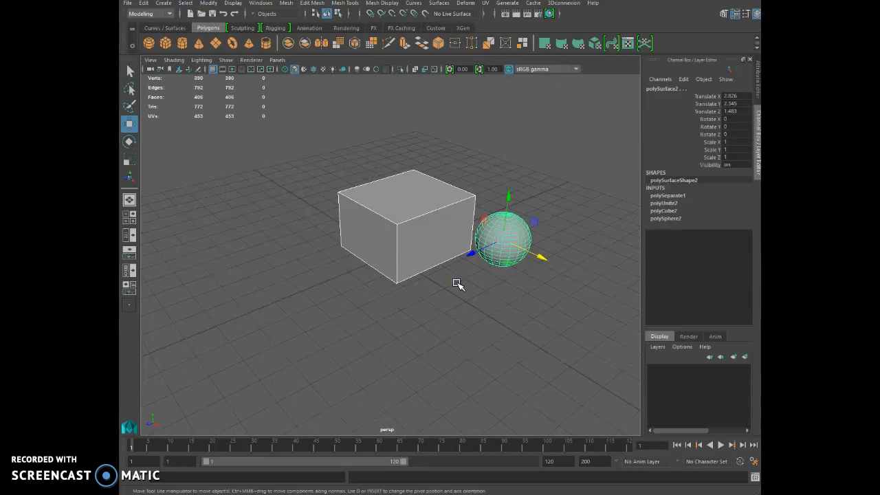
{"action": "left_click", "coordinate": [424, 250]}
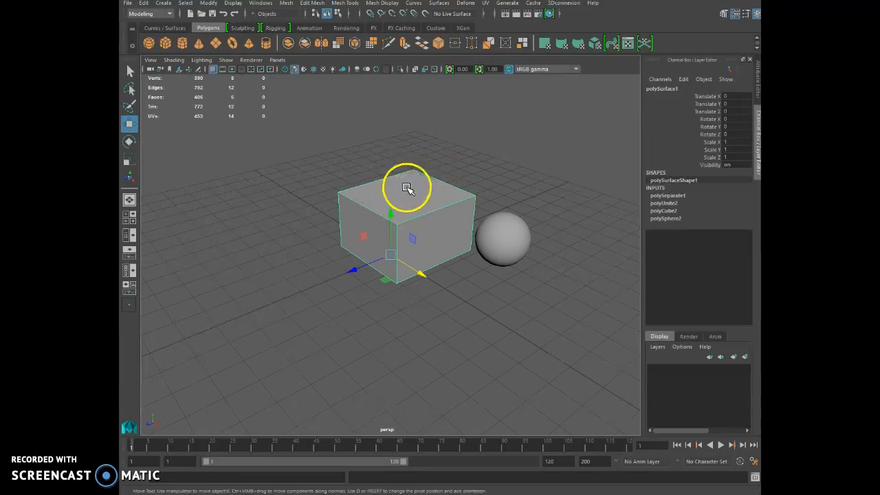
{"action": "left_click", "coordinate": [425, 15]}
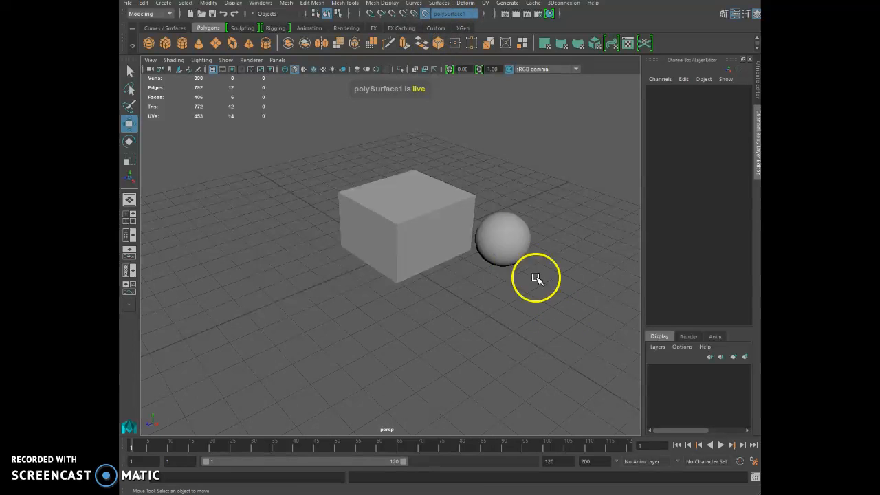
Step: Move the sphere onto the live cube's top face and conform it to that surface
{"action": "left_click", "coordinate": [508, 251]}
{"action": "left_click_drag", "start_coordinate": [508, 251], "coordinate": [408, 204]}
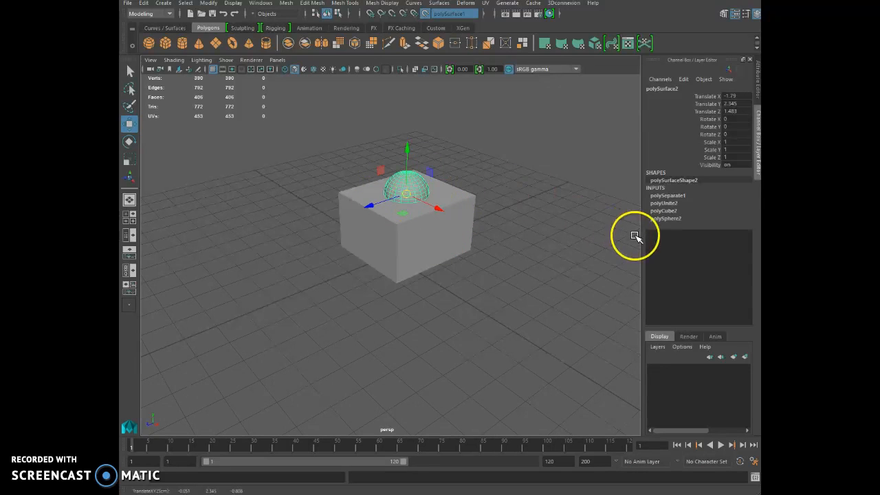
{"action": "left_click", "coordinate": [316, 4]}
{"action": "mouse_move", "coordinate": [292, 10]}
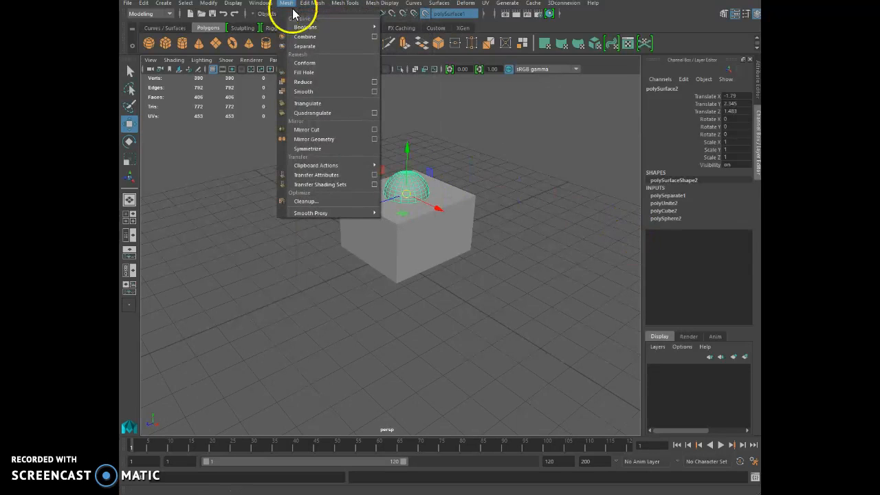
{"action": "left_click", "coordinate": [304, 66]}
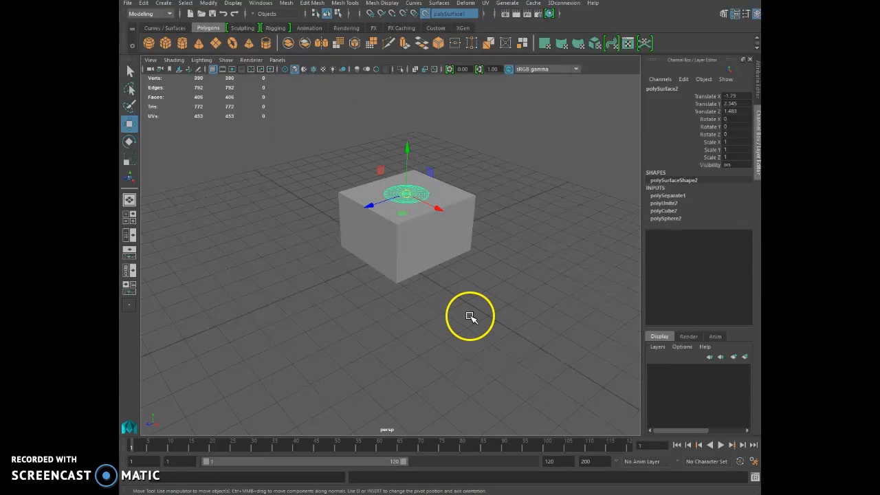
Step: Try moving the conformed sphere slightly along Y, and undo the move
{"action": "left_click_drag", "start_coordinate": [407, 151], "coordinate": [398, 166]}
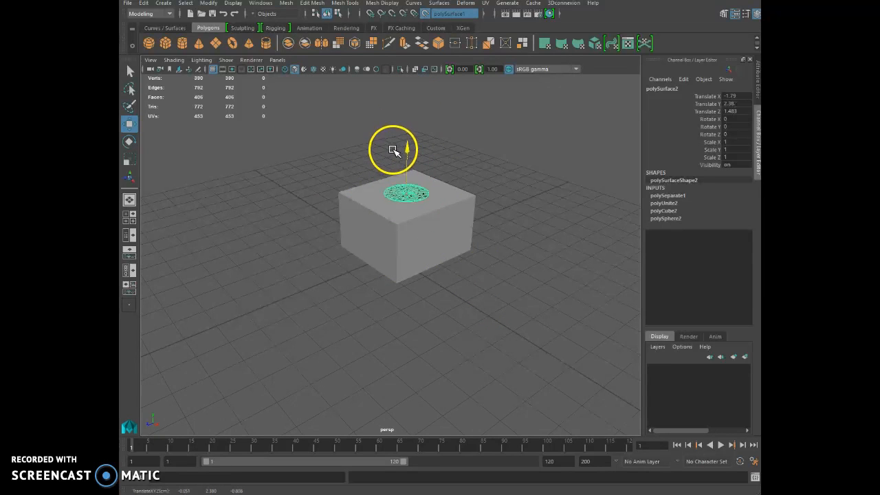
{"action": "key", "text": "ctrl+z"}
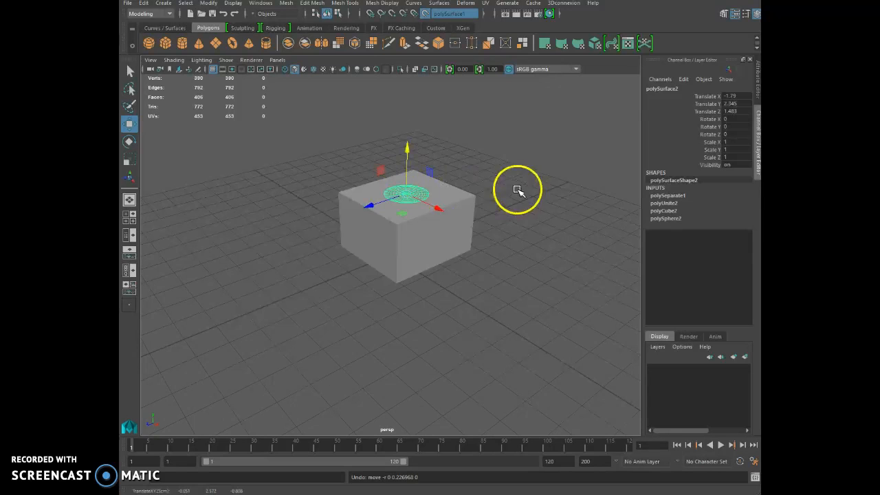
Step: Select the conformed sphere's faces on the cube's top and extrude them, pulling them out to about -0.832 in local Z
{"action": "scroll", "coordinate": [466, 214], "scroll_direction": "up", "scroll_amount": 3}
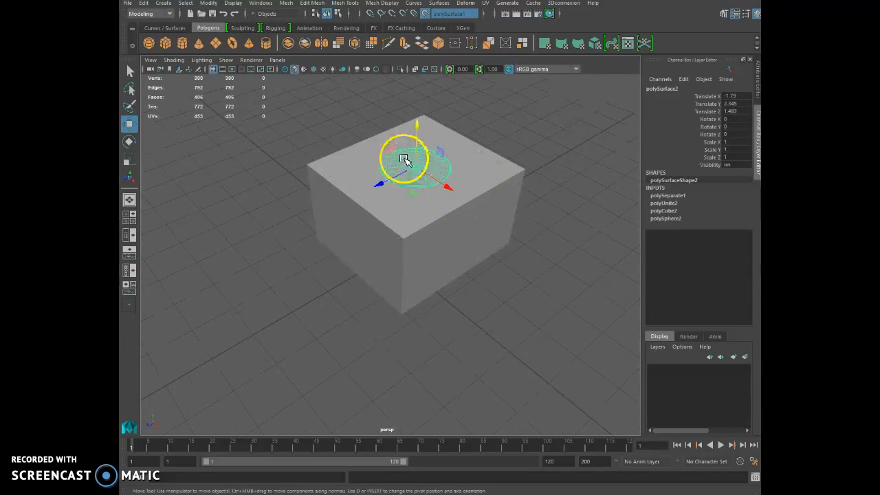
{"action": "right_click", "coordinate": [404, 159]}
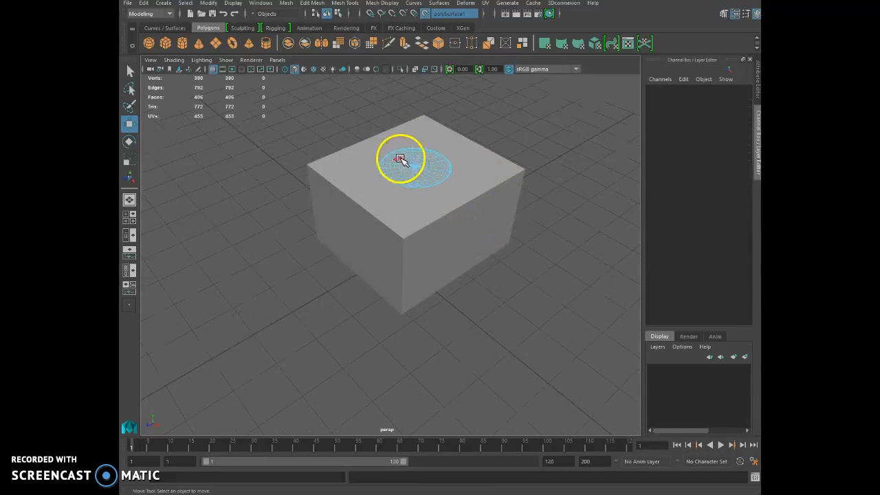
{"action": "left_click", "coordinate": [428, 181]}
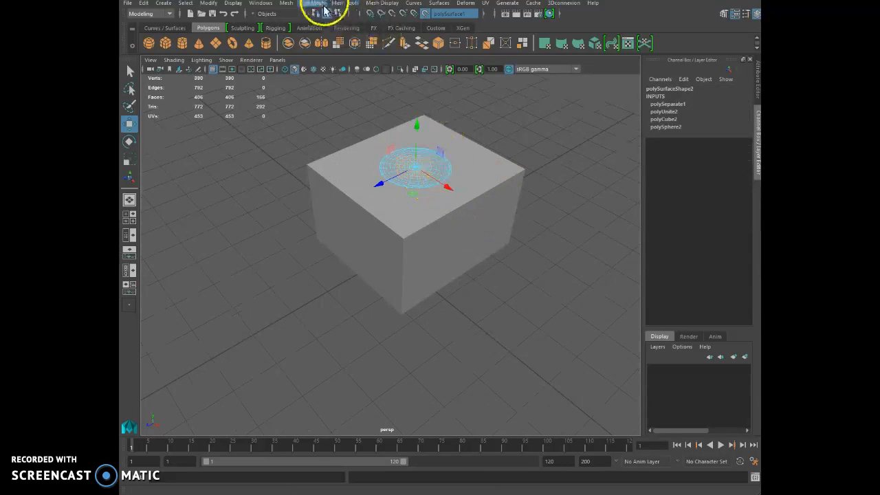
{"action": "left_click", "coordinate": [303, 9]}
{"action": "mouse_move", "coordinate": [294, 10]}
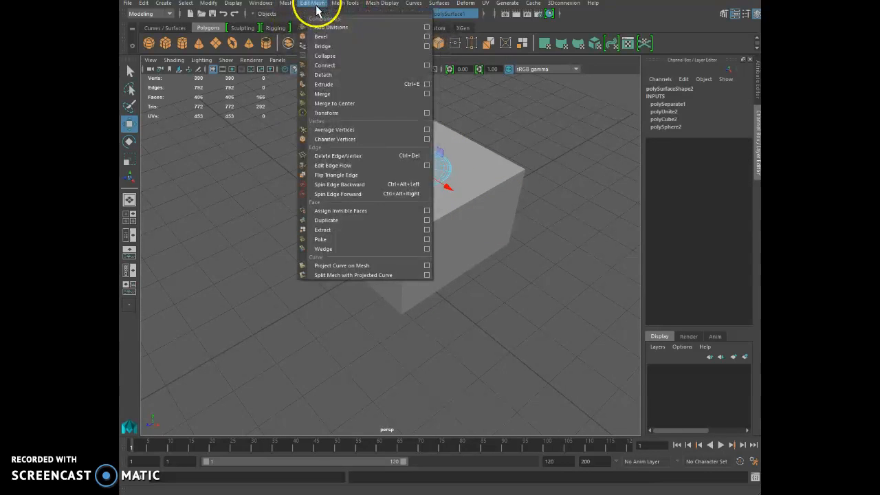
{"action": "left_click", "coordinate": [324, 84]}
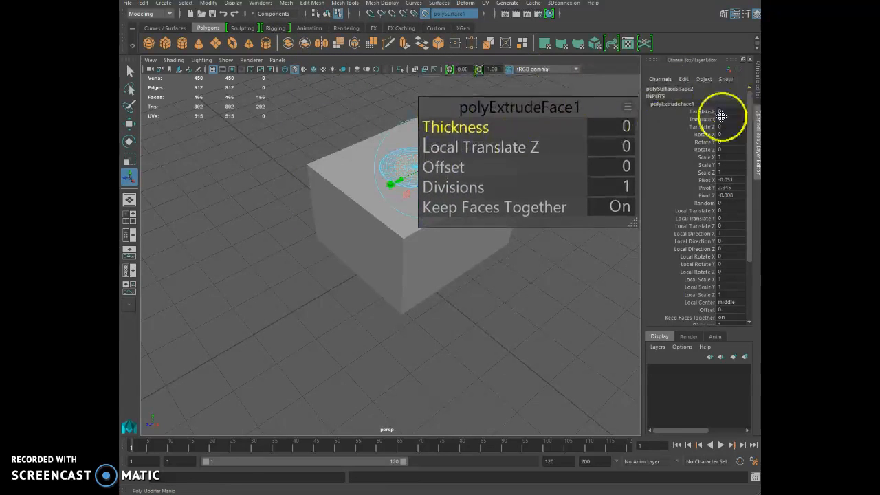
{"action": "left_click_drag", "start_coordinate": [428, 198], "coordinate": [420, 141]}
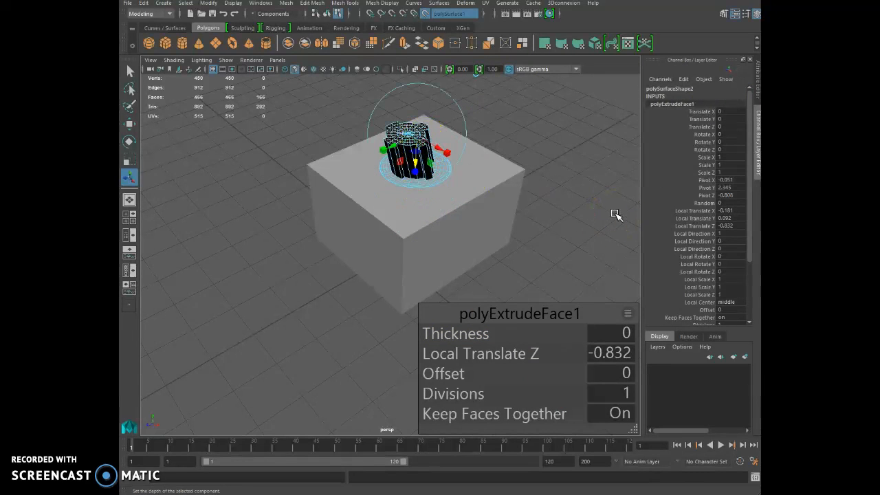
Step: Undo the face extrusion and the sphere's conform
{"action": "key", "text": "ctrl+z"}
{"action": "key", "text": "ctrl+z"}
{"action": "key", "text": "ctrl+z"}
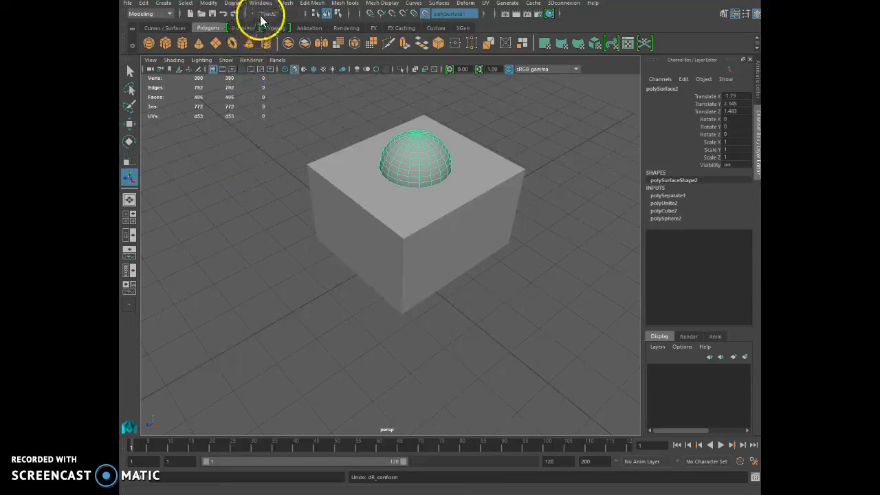
Step: Turn off the live surface and move the sphere off the cube to an open spot beside it
{"action": "left_click", "coordinate": [281, 5]}
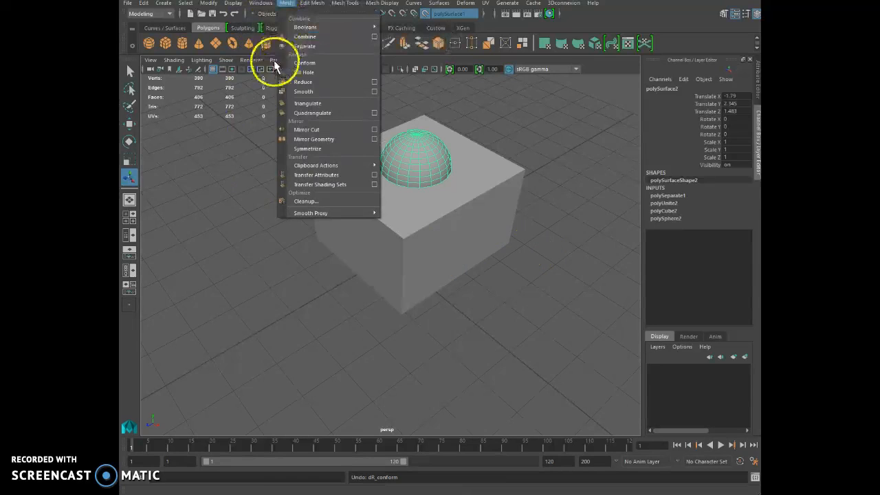
{"action": "left_click", "coordinate": [431, 163]}
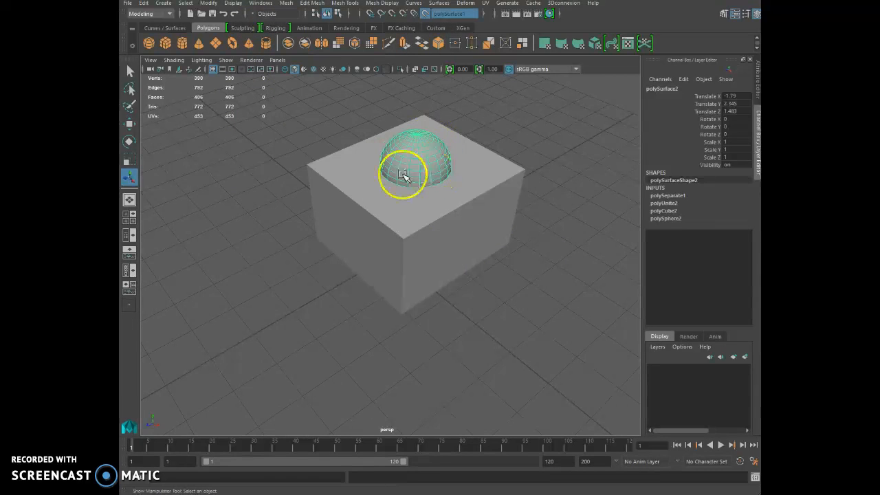
{"action": "left_click", "coordinate": [129, 123]}
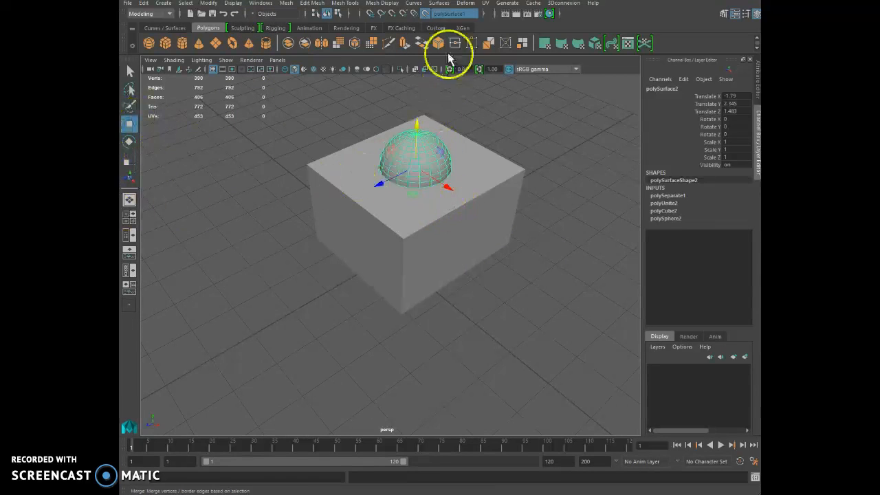
{"action": "left_click", "coordinate": [425, 14]}
{"action": "left_click_drag", "start_coordinate": [387, 181], "coordinate": [291, 247]}
Step: Delete the cube's top face
{"action": "left_click", "coordinate": [407, 176]}
{"action": "right_click_drag", "start_coordinate": [407, 176], "coordinate": [424, 195]}
{"action": "left_click", "coordinate": [428, 173]}
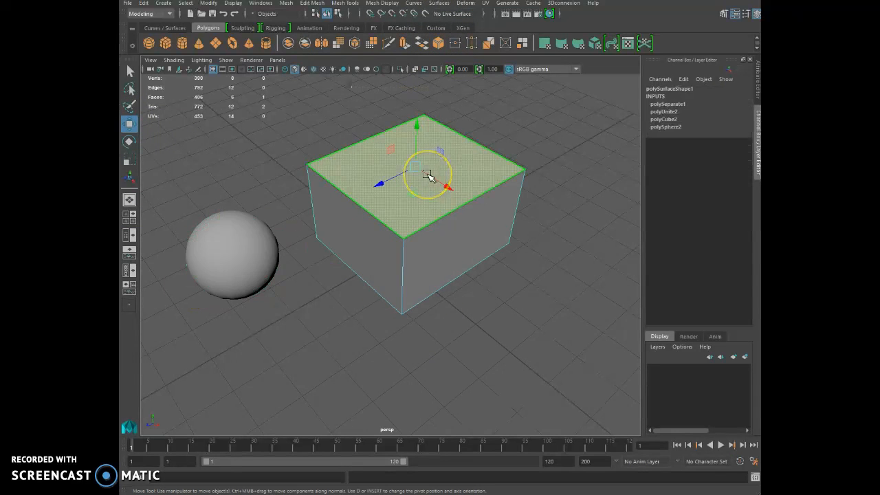
{"action": "key", "text": "Delete"}
Step: Select the border edges around the cube's open top and close it with Fill Hole
{"action": "right_click_drag", "start_coordinate": [397, 161], "coordinate": [389, 132]}
{"action": "double_click", "coordinate": [388, 132]}
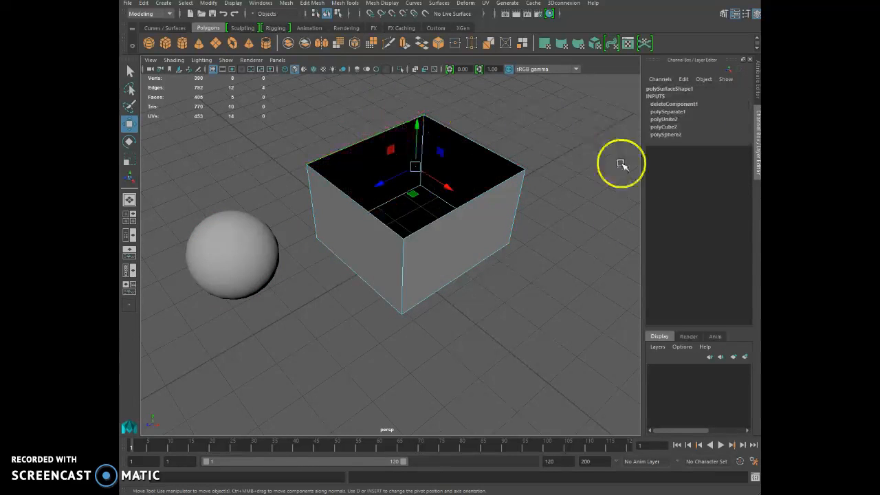
{"action": "left_click", "coordinate": [444, 126]}
{"action": "left_click", "coordinate": [414, 87]}
{"action": "left_click", "coordinate": [452, 109]}
{"action": "left_click", "coordinate": [284, 5]}
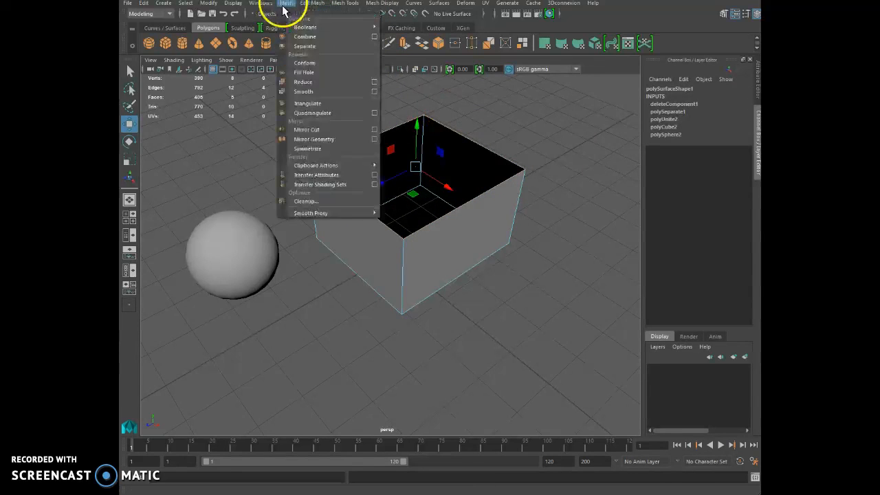
{"action": "left_click", "coordinate": [299, 71]}
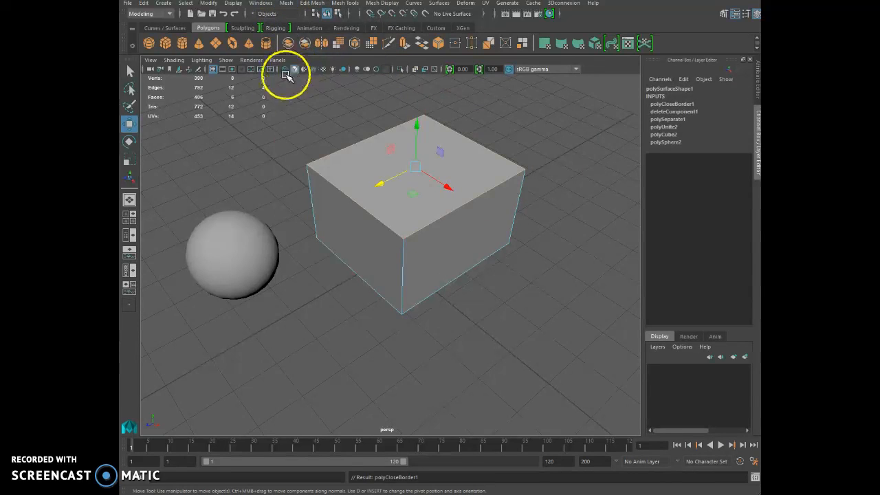
Step: Clear the edge selection, try Smooth with nothing selected, and return the cube to object mode
{"action": "left_click", "coordinate": [299, 189]}
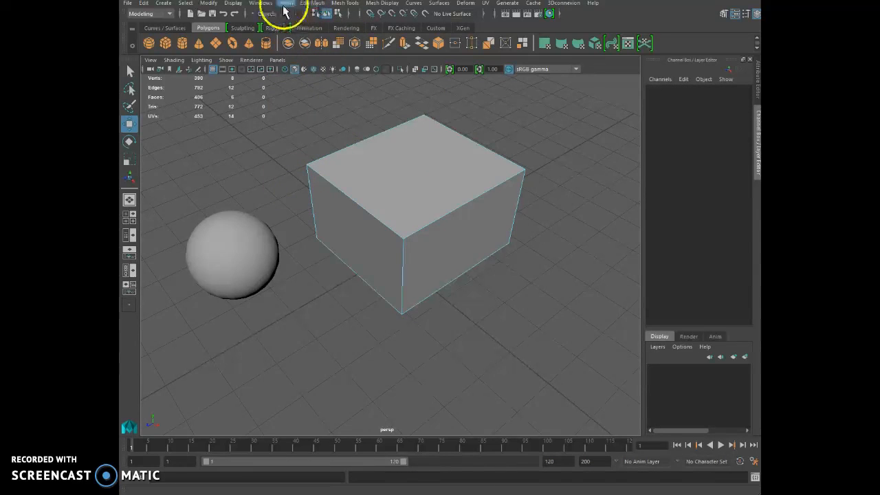
{"action": "left_click", "coordinate": [261, 3]}
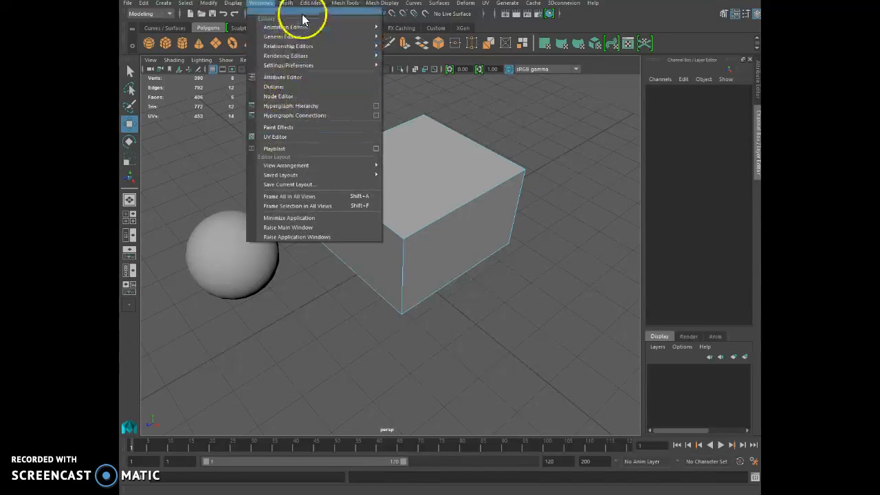
{"action": "mouse_move", "coordinate": [288, 7]}
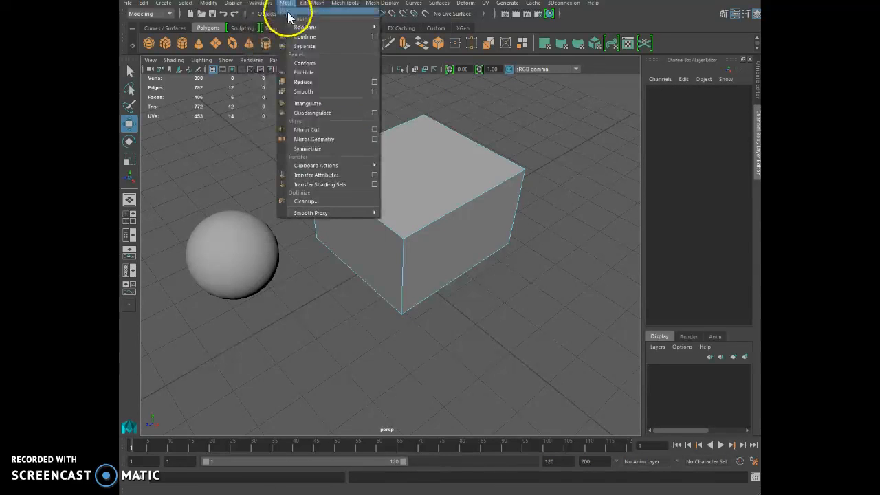
{"action": "left_click", "coordinate": [306, 90]}
{"action": "right_click_drag", "start_coordinate": [410, 176], "coordinate": [447, 160]}
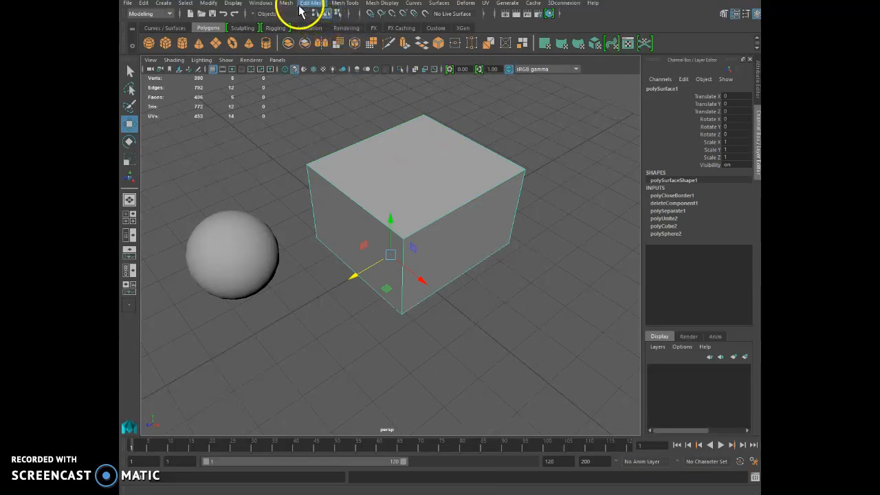
Step: Smooth the cube with 2 divisions
{"action": "left_click", "coordinate": [294, 5]}
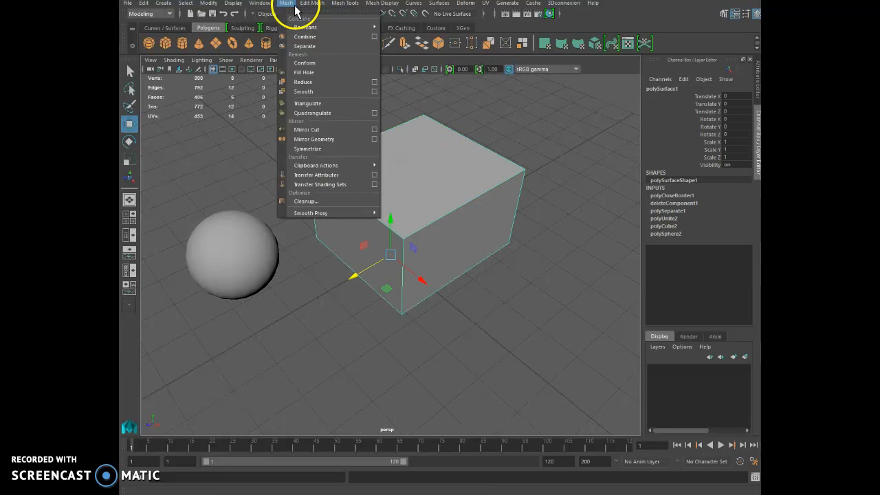
{"action": "left_click", "coordinate": [309, 91]}
{"action": "left_click", "coordinate": [604, 334]}
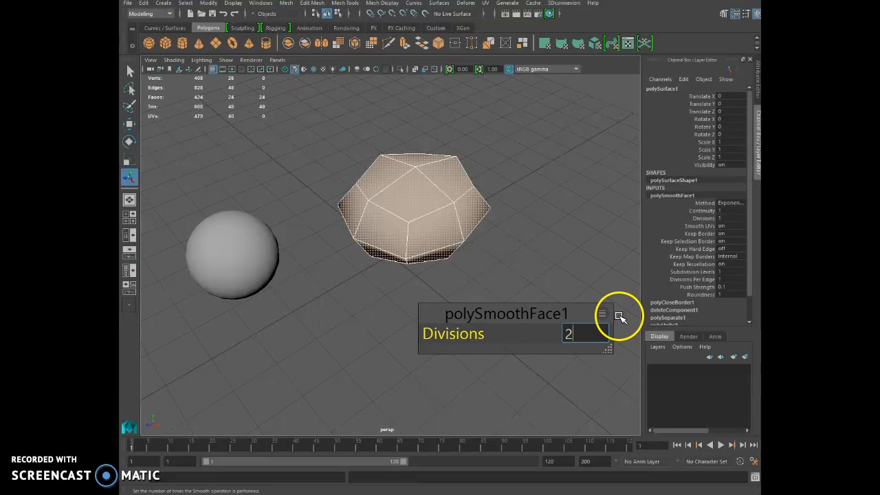
{"action": "type", "text": "2"}
{"action": "key", "text": "Return"}
Step: Try 3 divisions on the smoothed cube, and set the divisions back to 1
{"action": "left_click", "coordinate": [605, 334]}
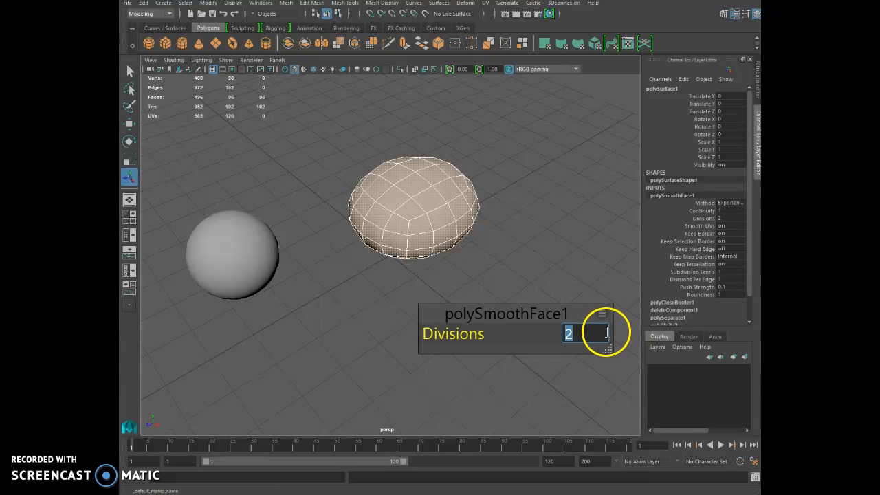
{"action": "key", "text": "Return"}
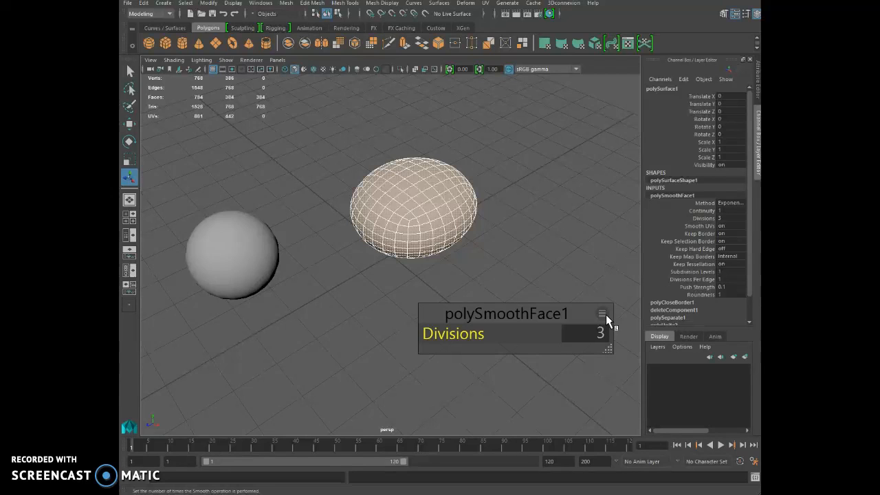
{"action": "type", "text": "1"}
{"action": "key", "text": "Return"}
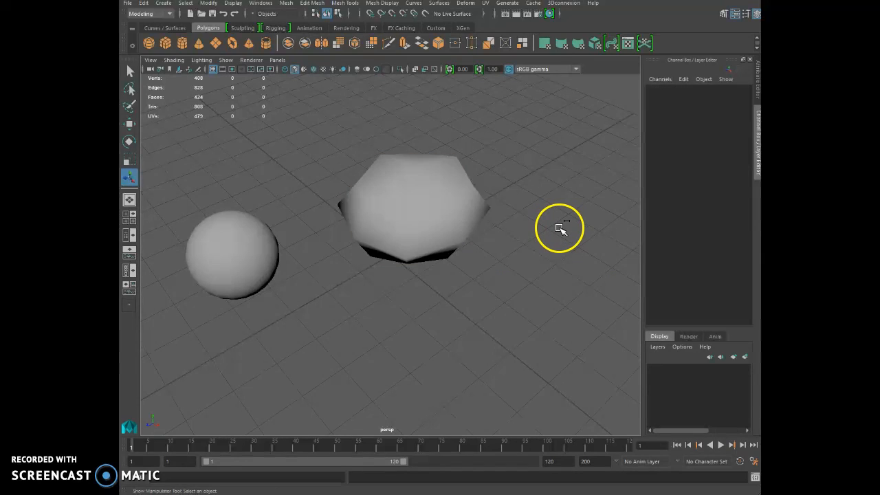
Step: Undo the smoothing of the cube
{"action": "key", "text": "ctrl+z"}
{"action": "key", "text": "ctrl+z"}
{"action": "key", "text": "ctrl+z"}
{"action": "key", "text": "ctrl+z"}
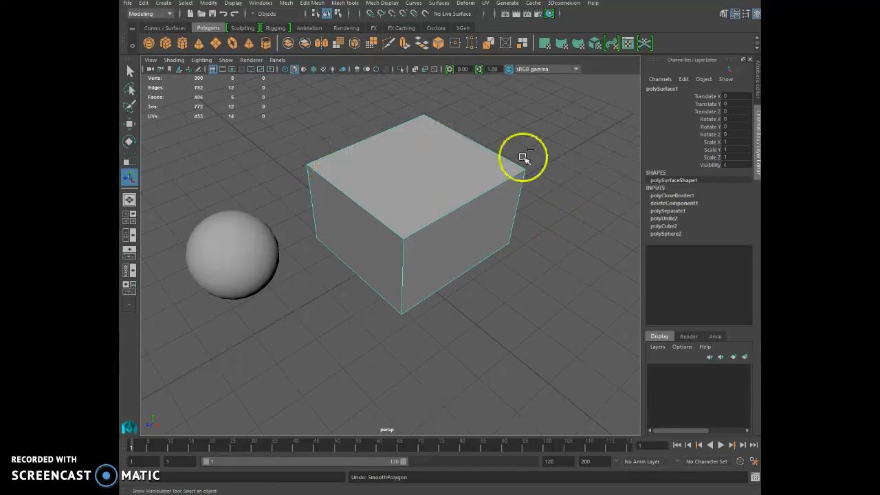
Step: Triangulate the cube, inspect its faces and undo the triangulation
{"action": "left_click", "coordinate": [286, 4]}
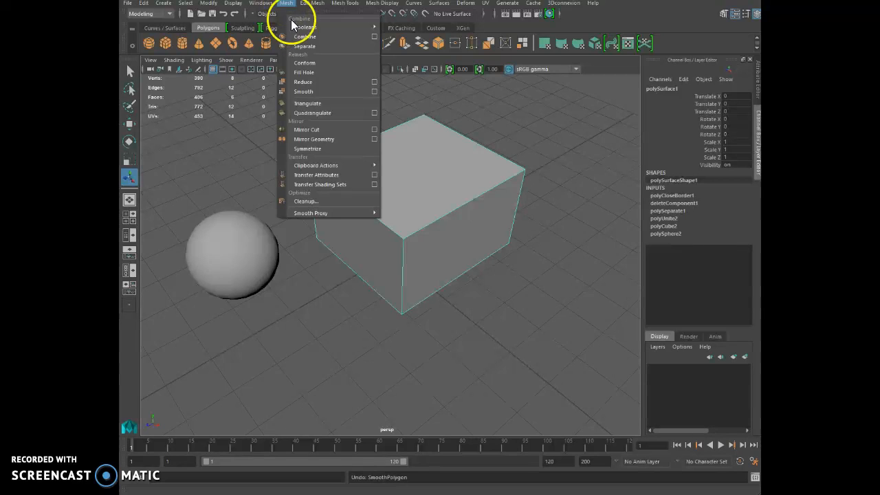
{"action": "left_click", "coordinate": [311, 103]}
{"action": "mouse_move", "coordinate": [428, 182]}
{"action": "left_mouse_down", "text": "alt"}
{"action": "mouse_move", "coordinate": [567, 151]}
{"action": "mouse_move", "coordinate": [387, 203]}
{"action": "mouse_move", "coordinate": [418, 171]}
{"action": "left_mouse_up", "text": "alt"}
{"action": "key", "text": "ctrl+z"}
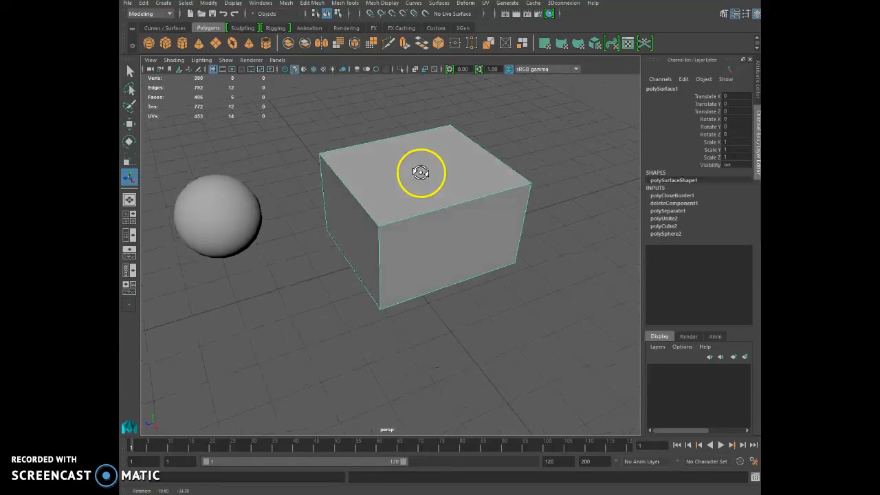
{"action": "left_click", "coordinate": [282, 6]}
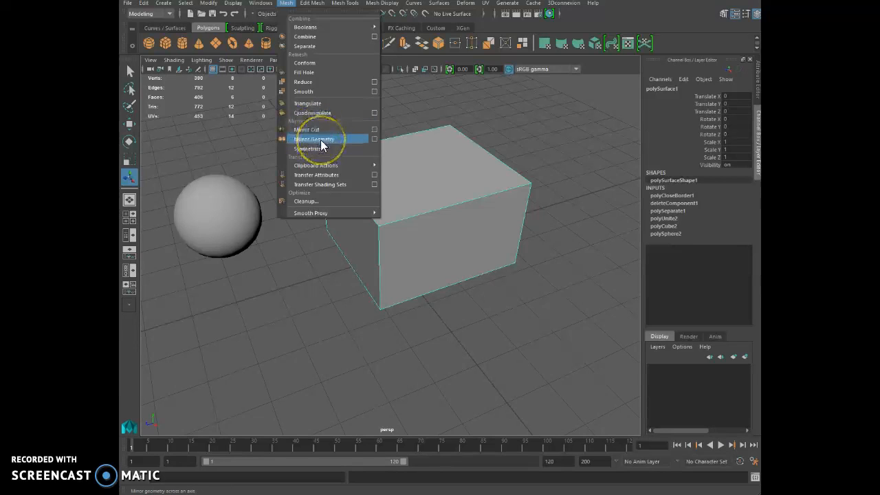
{"action": "left_click", "coordinate": [437, 182]}
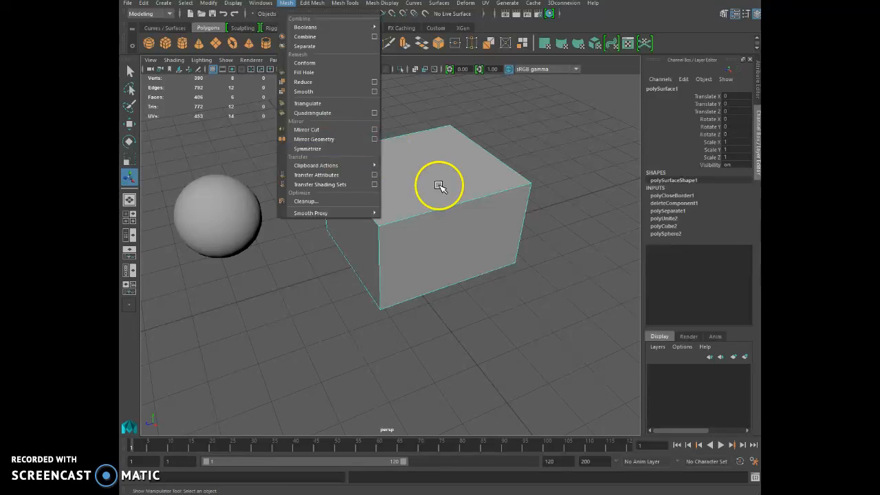
{"action": "left_click_drag", "start_coordinate": [437, 182], "coordinate": [371, 158], "text": "alt"}
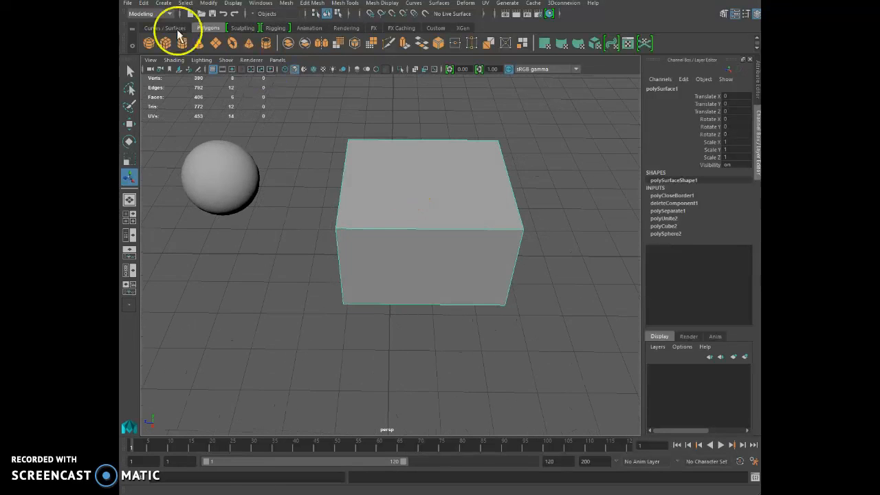
Step: Create one instanced mirror copy of the cube with Duplicate Special, using scale values -1, 1 and 1
{"action": "left_click", "coordinate": [128, 5]}
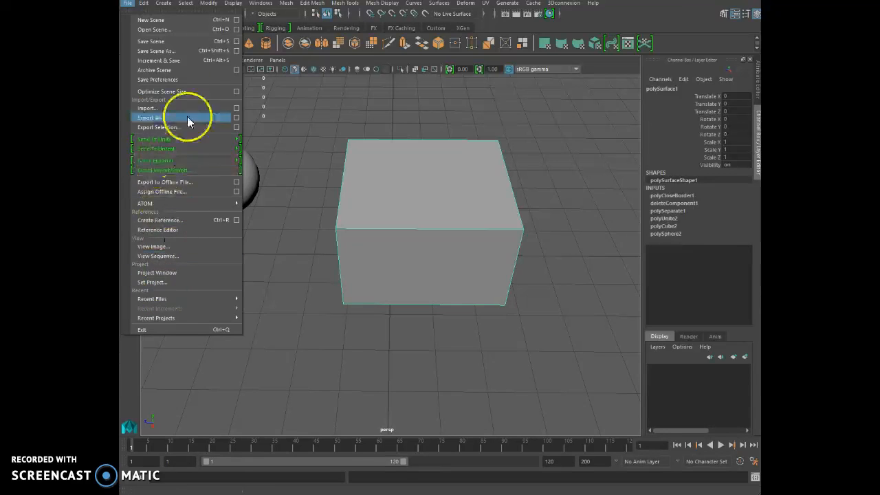
{"action": "left_click", "coordinate": [144, 3]}
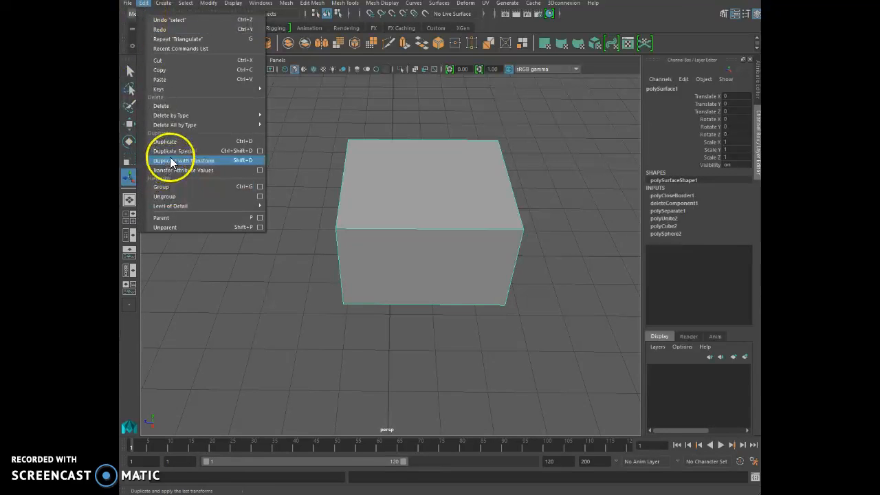
{"action": "left_click", "coordinate": [258, 151]}
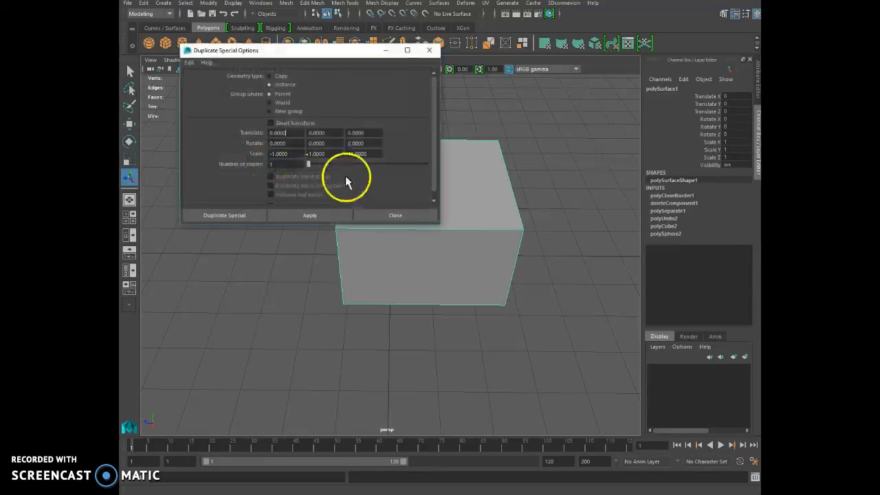
{"action": "left_click_drag", "start_coordinate": [320, 53], "coordinate": [540, 259]}
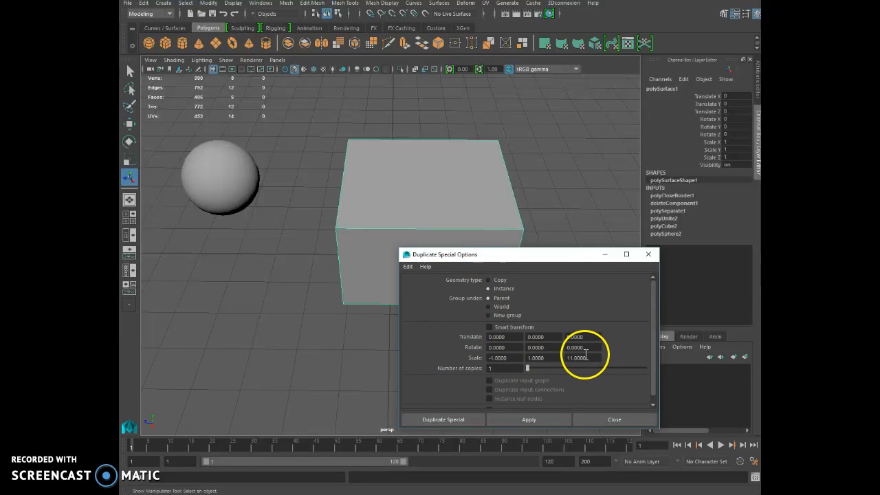
{"action": "left_click_drag", "start_coordinate": [591, 359], "coordinate": [533, 365]}
{"action": "type", "text": "1"}
{"action": "key", "text": "Return"}
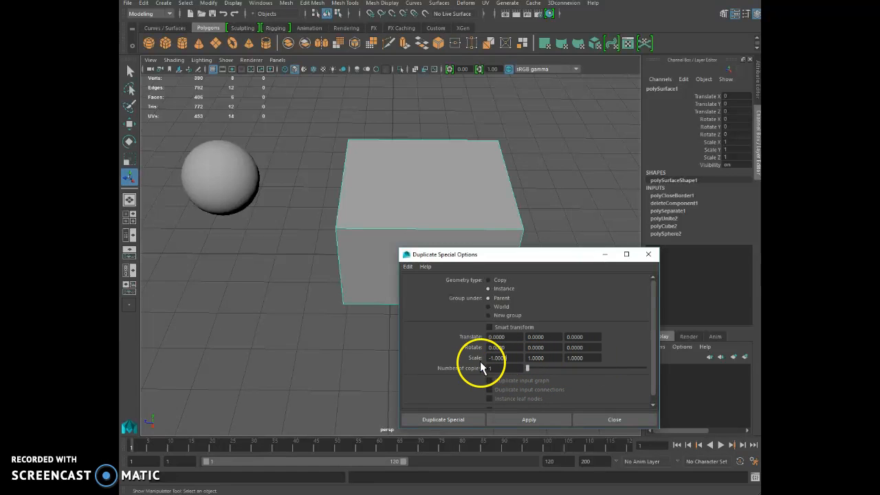
{"action": "left_click", "coordinate": [508, 418]}
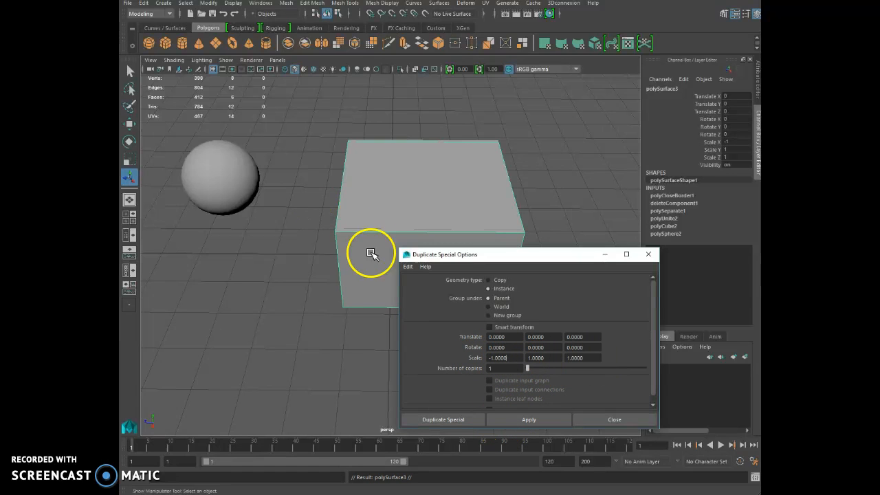
Step: Move the mirrored cube copy aside, delete it, and select the original cube
{"action": "left_click", "coordinate": [613, 419]}
{"action": "left_click", "coordinate": [128, 123]}
{"action": "left_click_drag", "start_coordinate": [388, 289], "coordinate": [354, 419]}
{"action": "key", "text": "Delete"}
{"action": "left_click", "coordinate": [435, 190]}
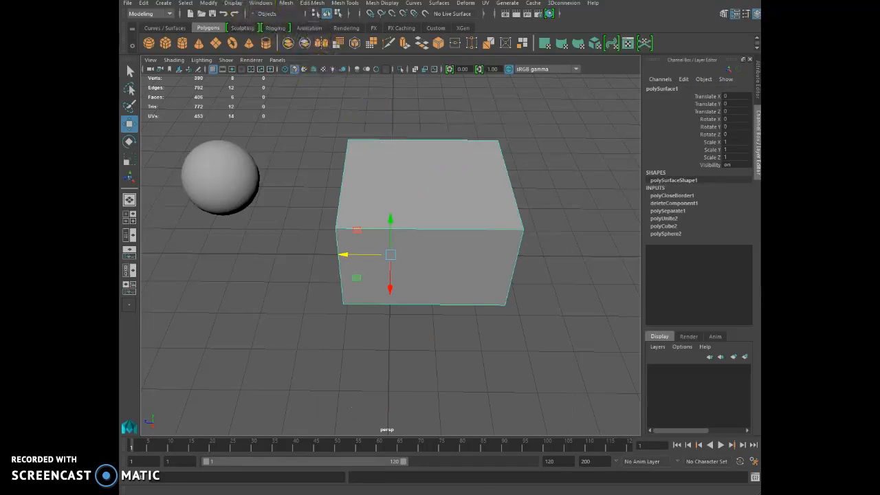
Step: Bring up the Cleanup options for the selected cube and reset them to their defaults
{"action": "left_click", "coordinate": [286, 3]}
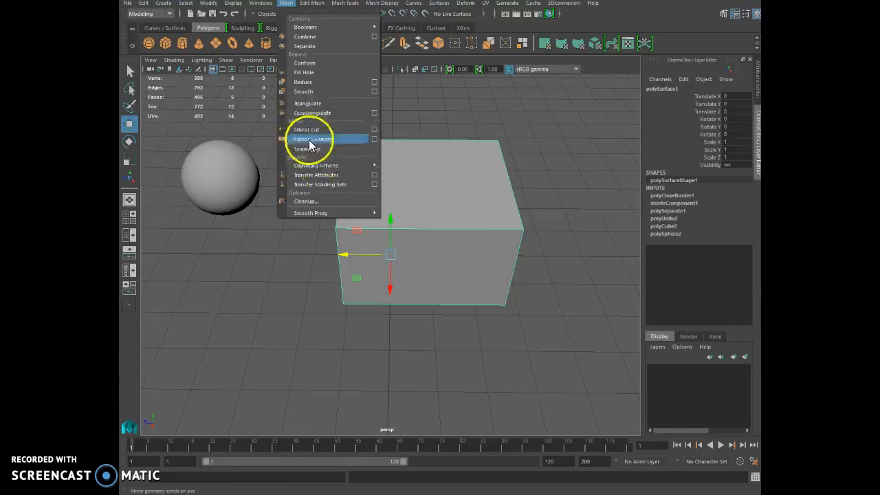
{"action": "mouse_move", "coordinate": [328, 166]}
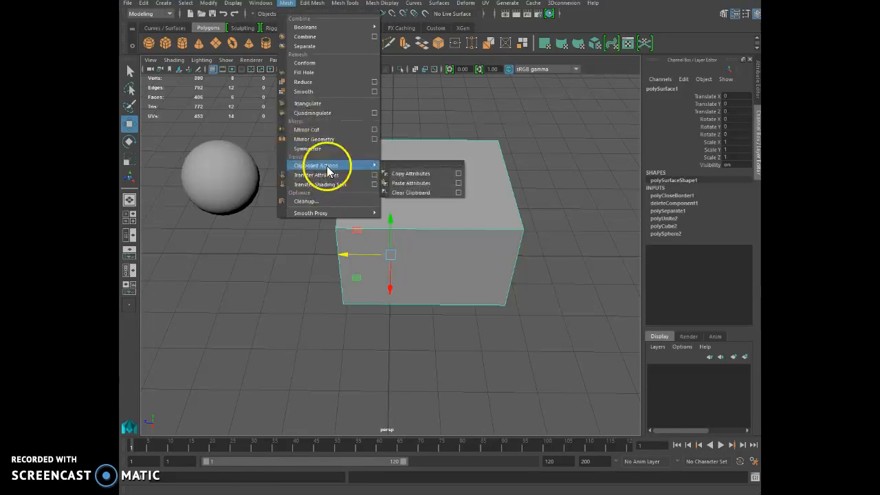
{"action": "left_click", "coordinate": [313, 202]}
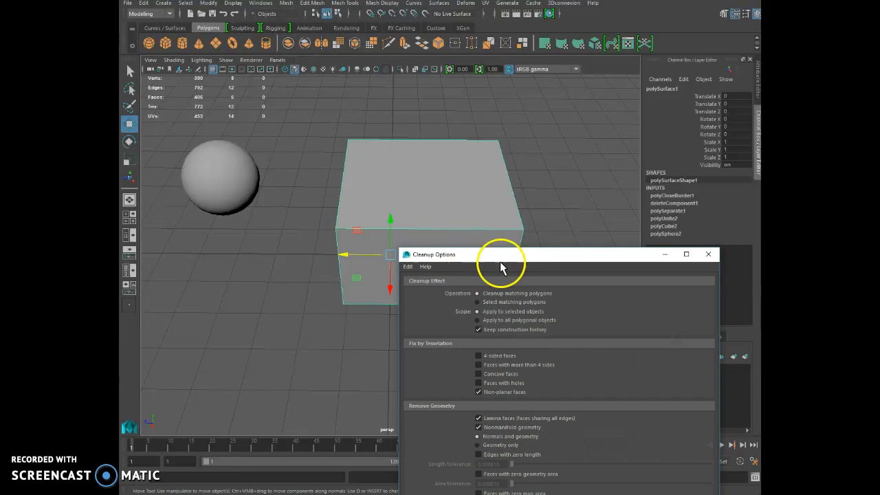
{"action": "left_click_drag", "start_coordinate": [526, 251], "coordinate": [409, 48]}
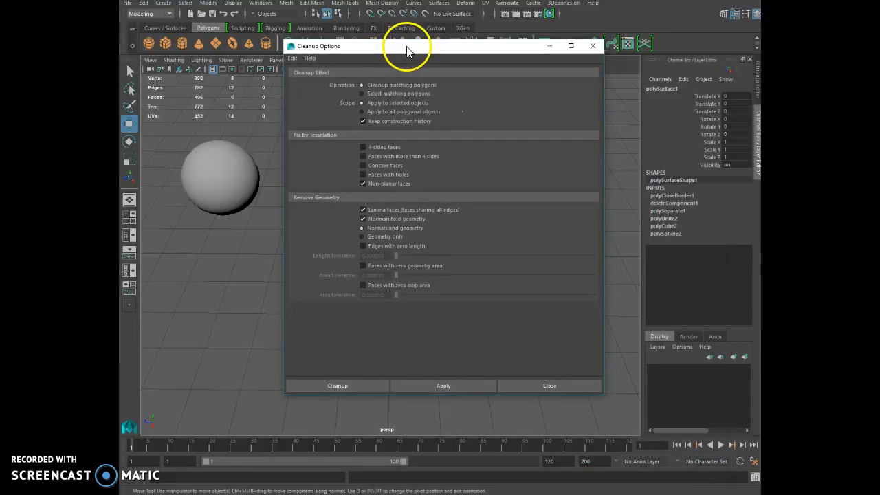
{"action": "left_click", "coordinate": [401, 167]}
{"action": "left_click", "coordinate": [292, 58]}
{"action": "left_click", "coordinate": [296, 77]}
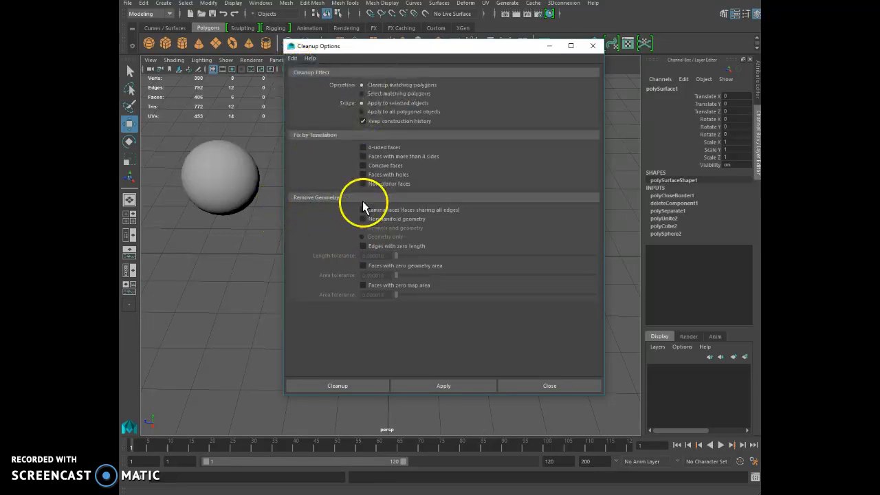
Step: Enable nonmanifold geometry removal and run Cleanup on the selected cube
{"action": "left_click", "coordinate": [363, 218]}
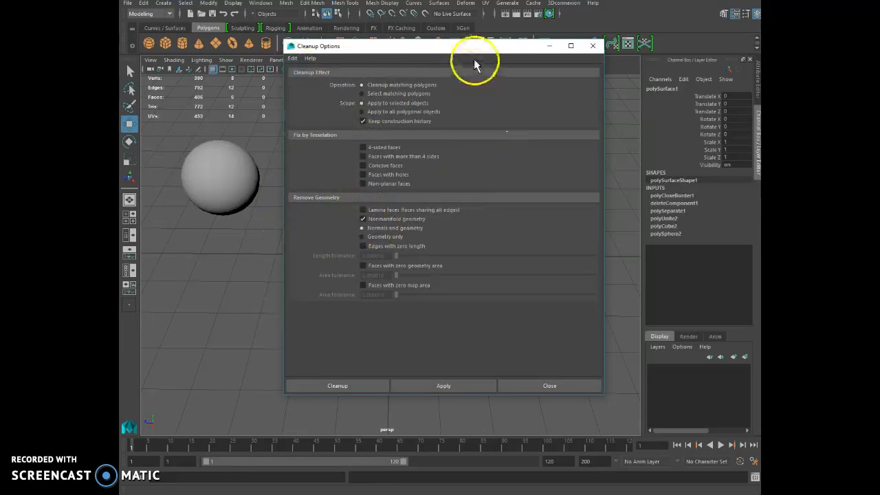
{"action": "left_click_drag", "start_coordinate": [476, 53], "coordinate": [642, 51]}
{"action": "left_click", "coordinate": [587, 389]}
{"action": "left_click", "coordinate": [685, 383]}
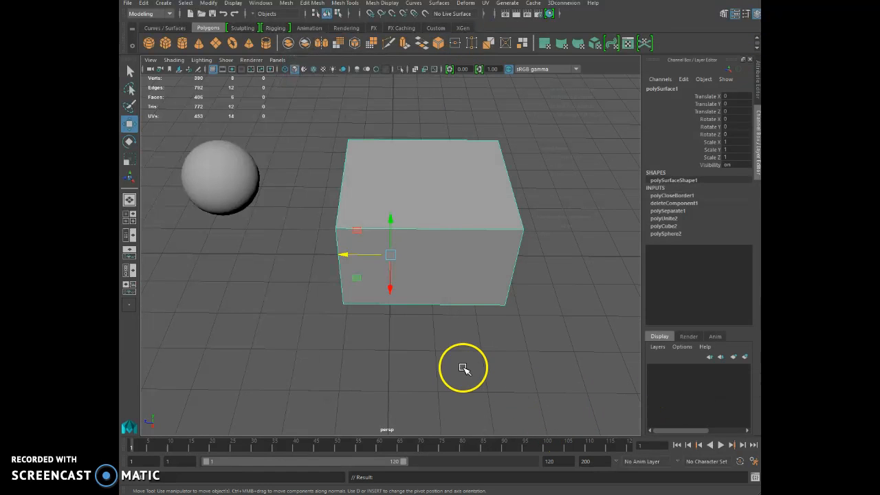
Step: Try Add Divisions on the whole cube, and undo the subdivision
{"action": "left_click_drag", "start_coordinate": [430, 212], "coordinate": [422, 172], "text": "alt"}
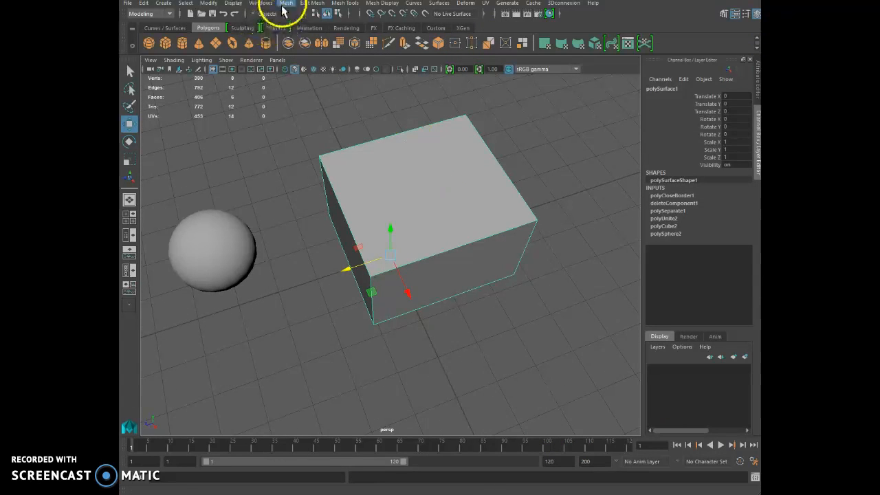
{"action": "left_click", "coordinate": [313, 6]}
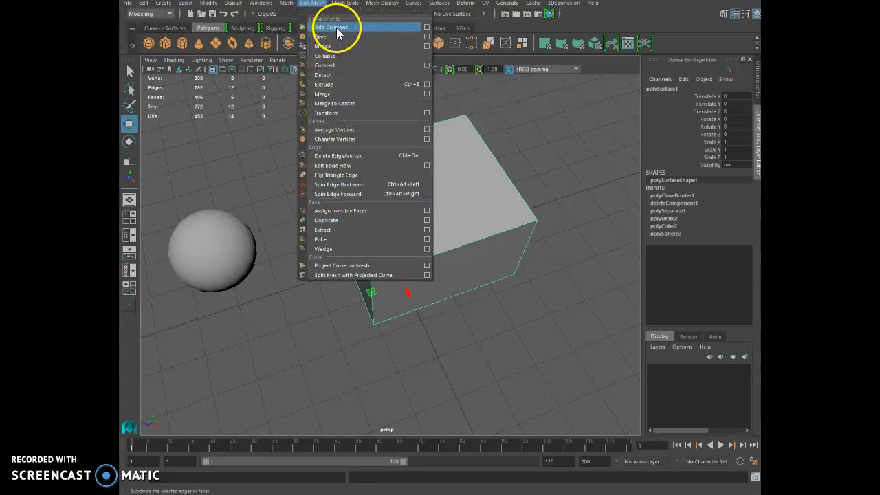
{"action": "left_click", "coordinate": [336, 29]}
{"action": "left_click_drag", "start_coordinate": [324, 209], "coordinate": [298, 210], "text": "alt"}
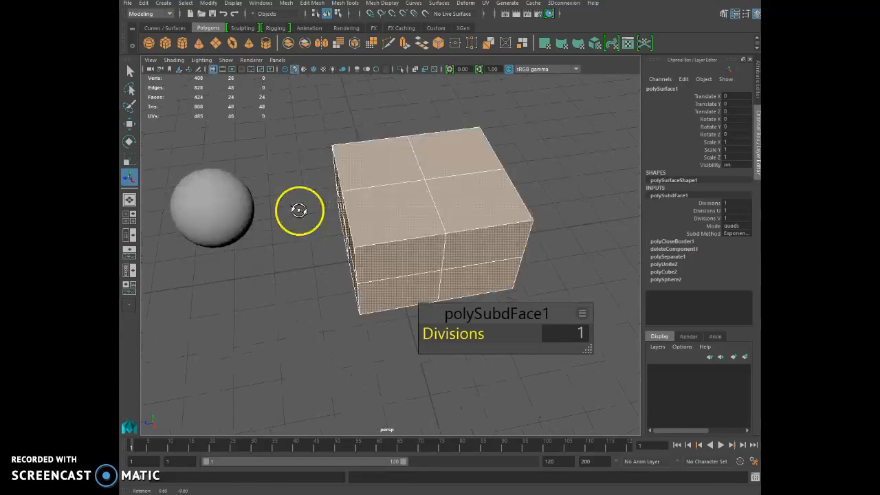
{"action": "key", "text": "ctrl+z"}
Step: Add one level of divisions to only the cube's top face, and clear the face selection
{"action": "right_click_drag", "start_coordinate": [406, 181], "coordinate": [404, 204]}
{"action": "left_click", "coordinate": [406, 186]}
{"action": "left_click", "coordinate": [306, 7]}
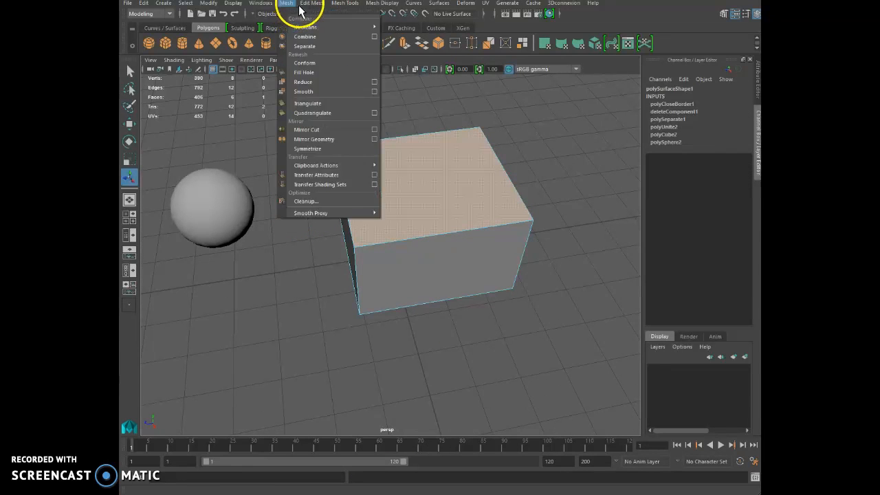
{"action": "left_click", "coordinate": [310, 27]}
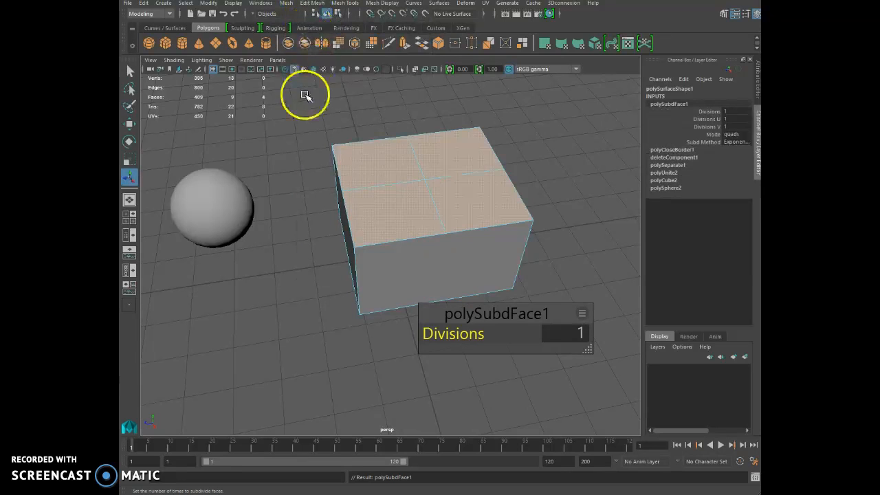
{"action": "left_click", "coordinate": [412, 269]}
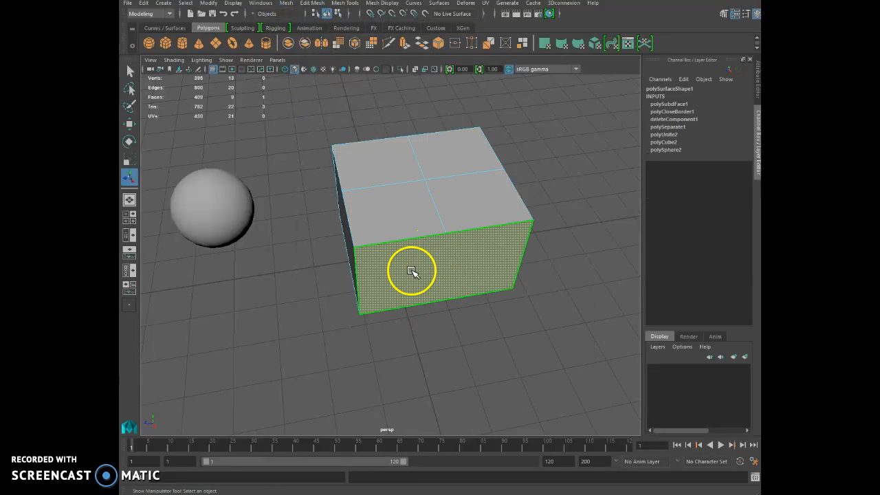
{"action": "right_click_drag", "start_coordinate": [456, 232], "coordinate": [456, 204]}
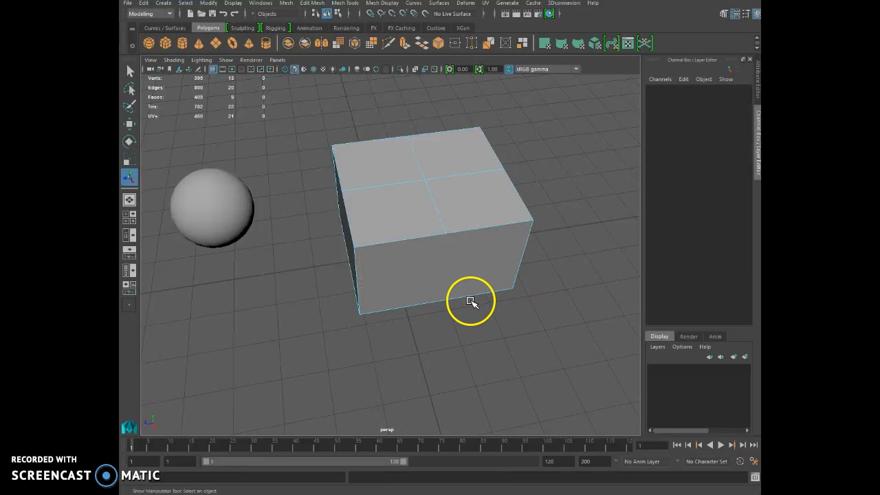
Step: Undo the subdivision of the cube's top face
{"action": "mouse_move", "coordinate": [355, 261]}
{"action": "left_mouse_down", "text": "alt"}
{"action": "mouse_move", "coordinate": [349, 213]}
{"action": "mouse_move", "coordinate": [353, 256]}
{"action": "left_mouse_up", "text": "alt"}
{"action": "key", "text": "ctrl+z"}
{"action": "key", "text": "ctrl+z"}
{"action": "key", "text": "ctrl+z"}
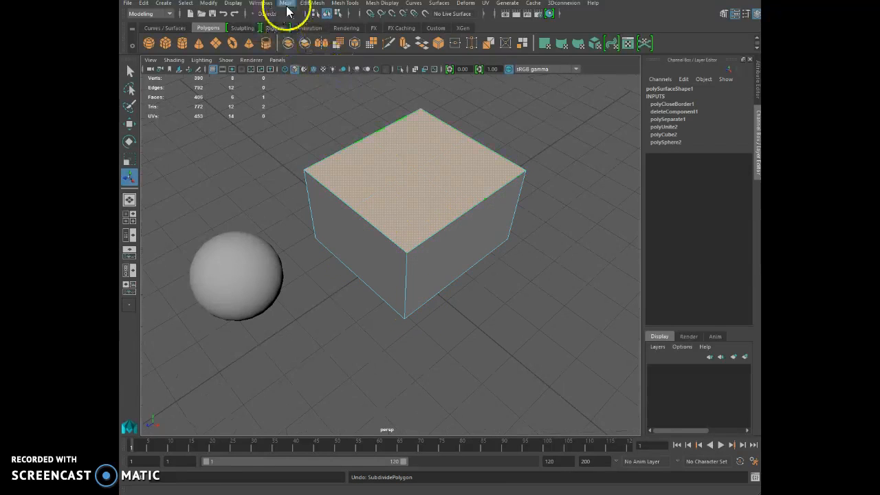
Step: Select the whole cube as an object and bevel all of its edges
{"action": "left_click", "coordinate": [304, 5]}
{"action": "right_click_drag", "start_coordinate": [451, 156], "coordinate": [481, 142]}
{"action": "left_click", "coordinate": [448, 151]}
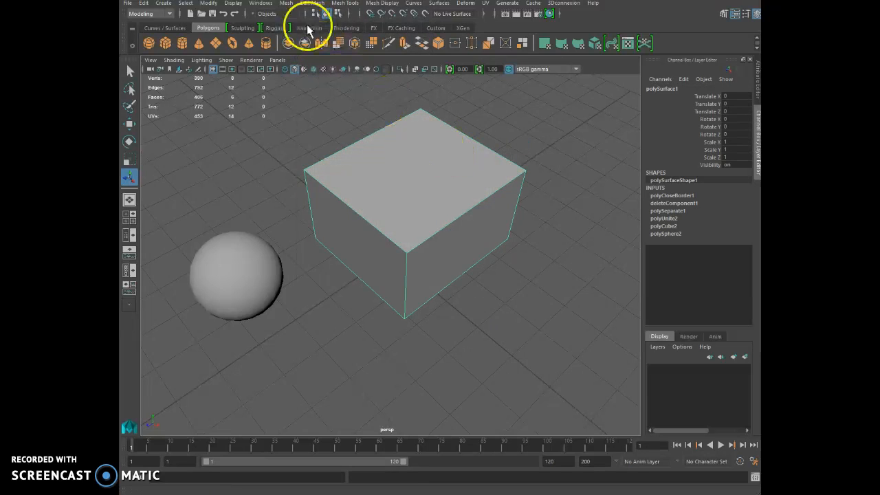
{"action": "left_click", "coordinate": [309, 6]}
{"action": "left_click", "coordinate": [309, 40]}
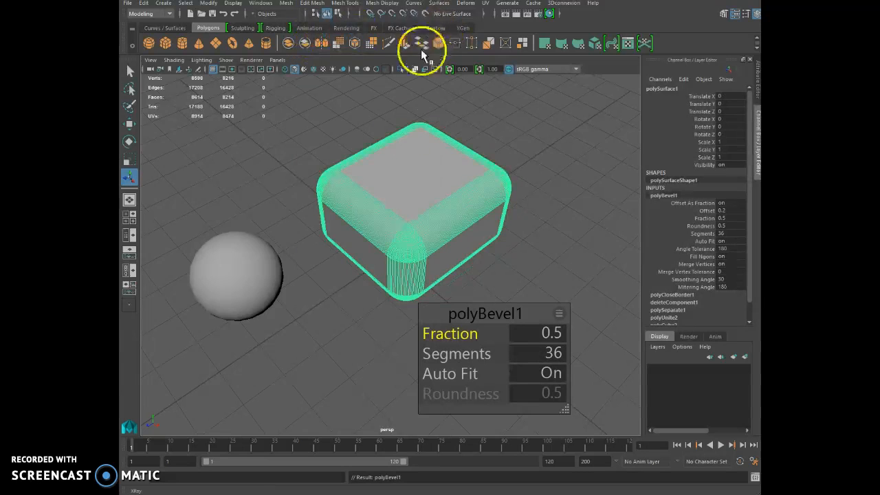
Step: Set the bevel's fraction to 0.1 and deselect the cube to inspect its rounded edges
{"action": "left_click_drag", "start_coordinate": [462, 206], "coordinate": [440, 212], "text": "alt"}
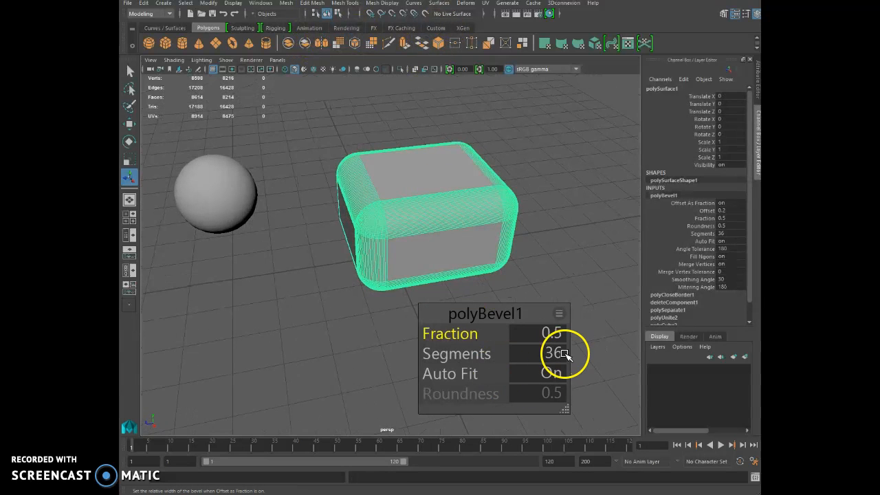
{"action": "left_click", "coordinate": [557, 332]}
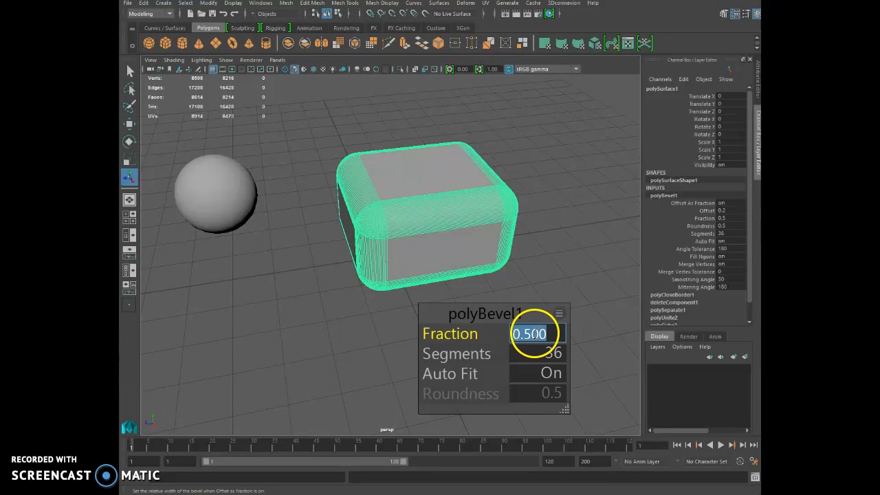
{"action": "left_click", "coordinate": [531, 335]}
{"action": "key", "text": "Return"}
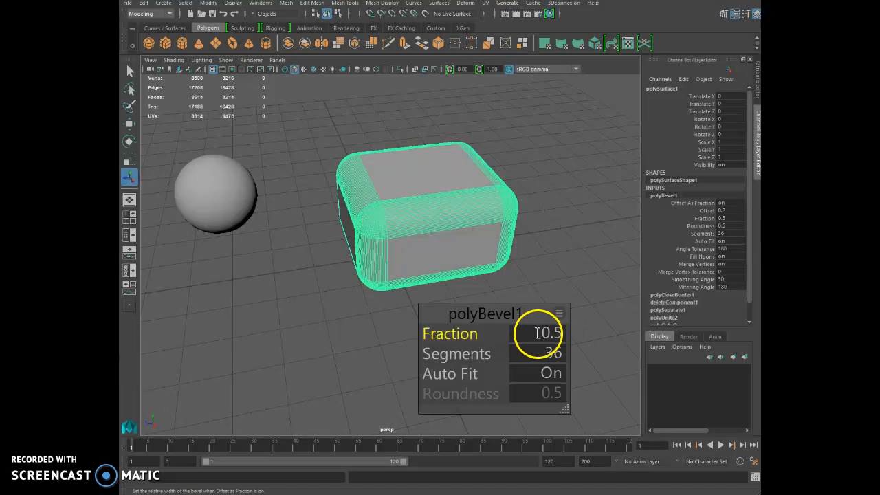
{"action": "left_click", "coordinate": [554, 334]}
{"action": "left_click", "coordinate": [553, 334]}
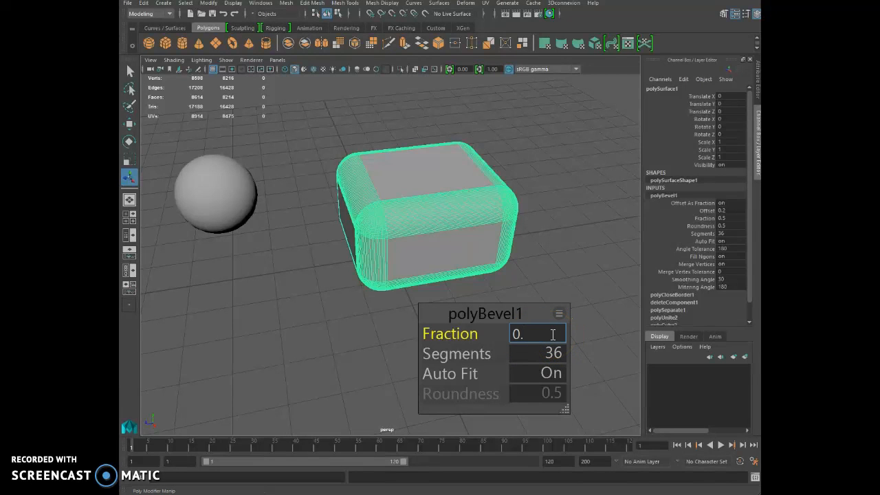
{"action": "left_click", "coordinate": [551, 354]}
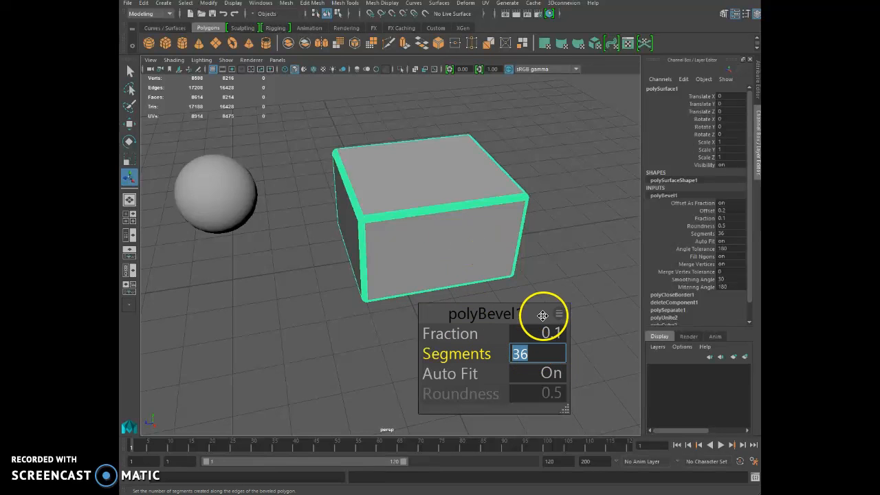
{"action": "left_click", "coordinate": [521, 264]}
{"action": "left_click", "coordinate": [461, 255]}
{"action": "left_click_drag", "start_coordinate": [397, 242], "coordinate": [400, 260], "text": "alt"}
{"action": "left_click", "coordinate": [511, 239]}
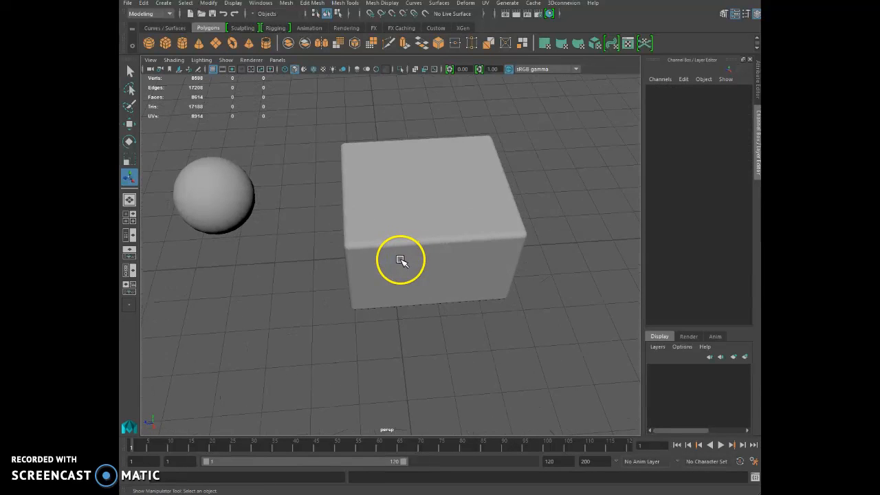
{"action": "left_click", "coordinate": [313, 3]}
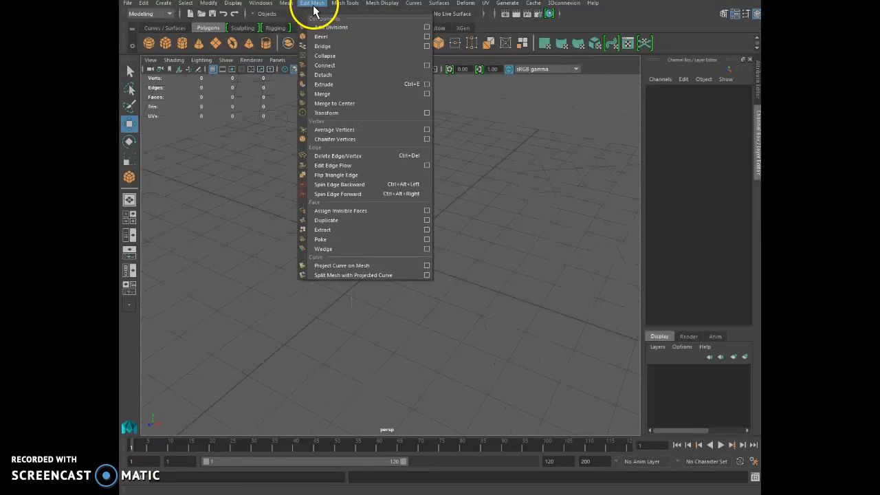
{"action": "left_click", "coordinate": [344, 104]}
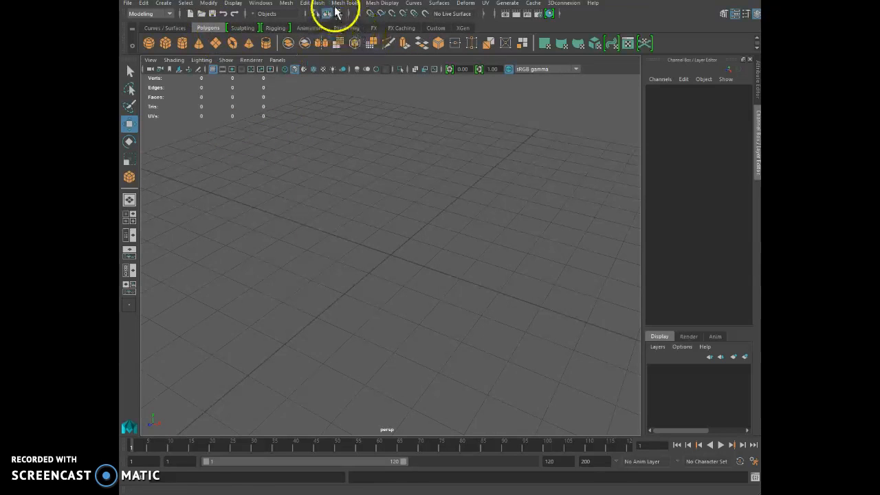
{"action": "left_click", "coordinate": [313, 4]}
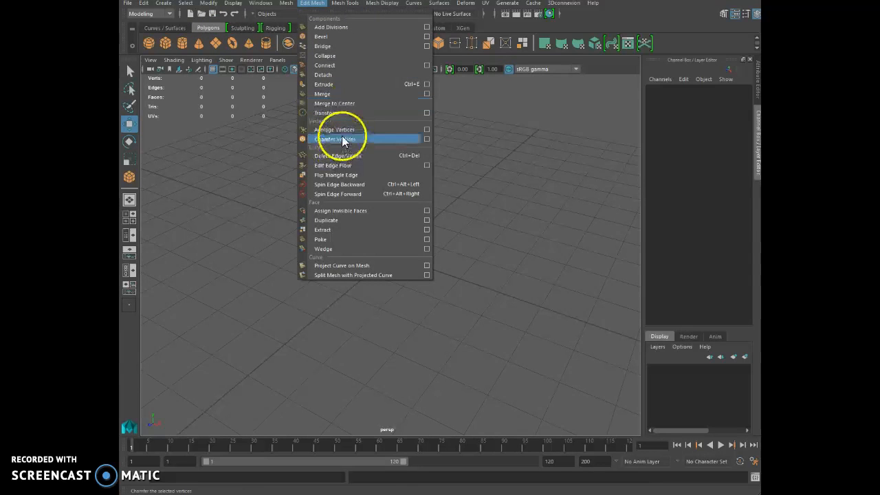
Step: Create a polygon cube about 3.0 wide, 1.9 high and 2.3 deep near the grid's center
{"action": "left_click", "coordinate": [244, 148]}
{"action": "left_click", "coordinate": [165, 44]}
{"action": "left_click_drag", "start_coordinate": [378, 226], "coordinate": [393, 188]}
Step: Try chamfering one upper corner vertex of the cube with a width of 0.25, and undo the chamfer
{"action": "right_click_drag", "start_coordinate": [392, 188], "coordinate": [355, 188]}
{"action": "left_click_drag", "start_coordinate": [290, 171], "coordinate": [341, 220]}
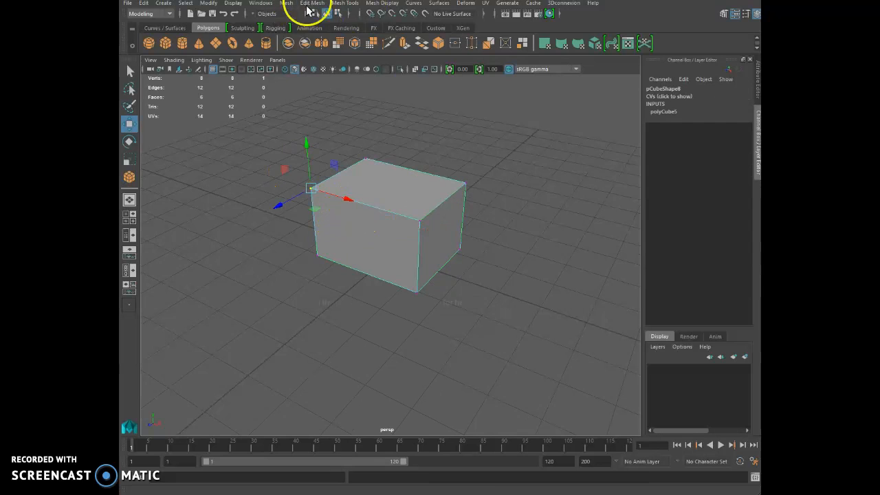
{"action": "left_click", "coordinate": [309, 4]}
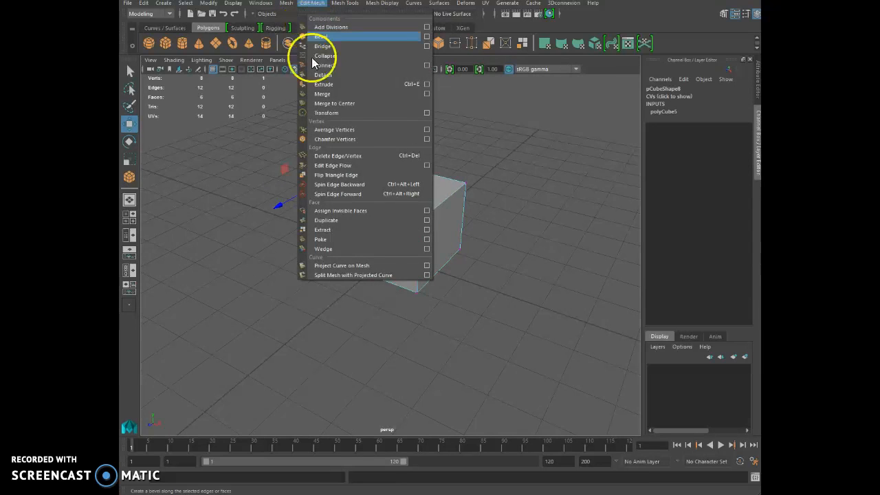
{"action": "left_click", "coordinate": [344, 141]}
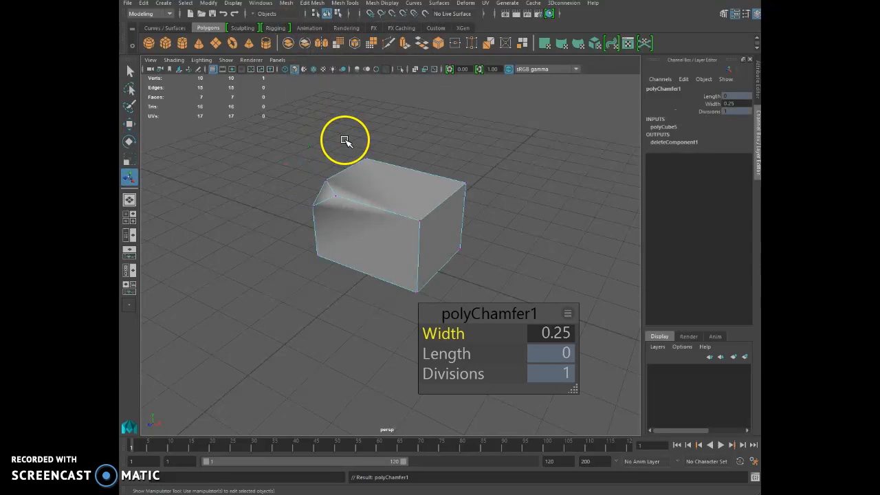
{"action": "left_click_drag", "start_coordinate": [306, 197], "coordinate": [271, 191], "text": "alt"}
{"action": "key", "text": "ctrl+z"}
{"action": "key", "text": "ctrl+z"}
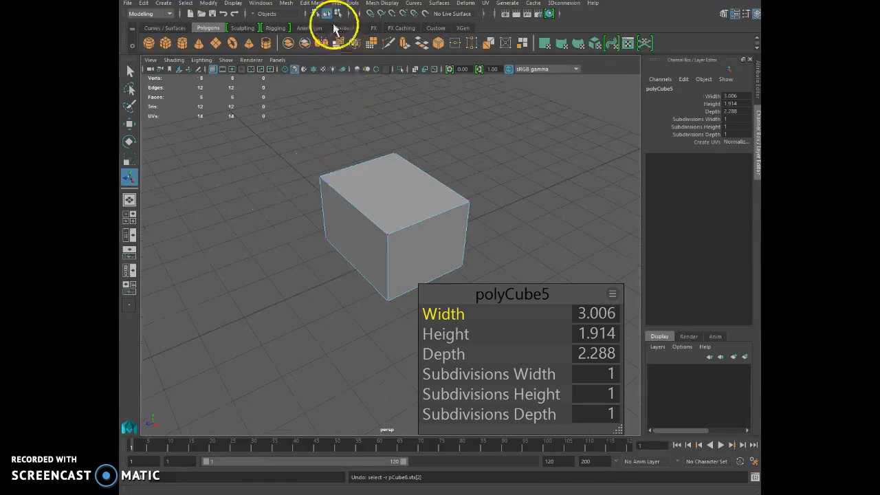
{"action": "left_click", "coordinate": [313, 4]}
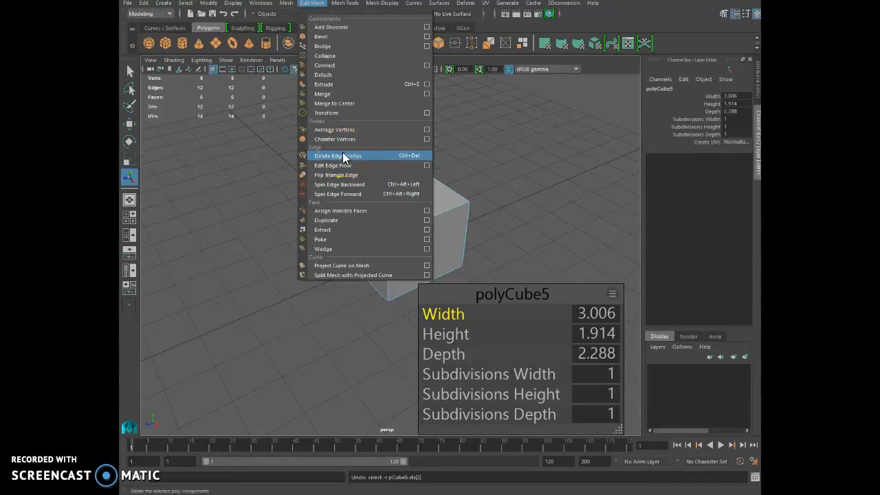
{"action": "left_click", "coordinate": [328, 223]}
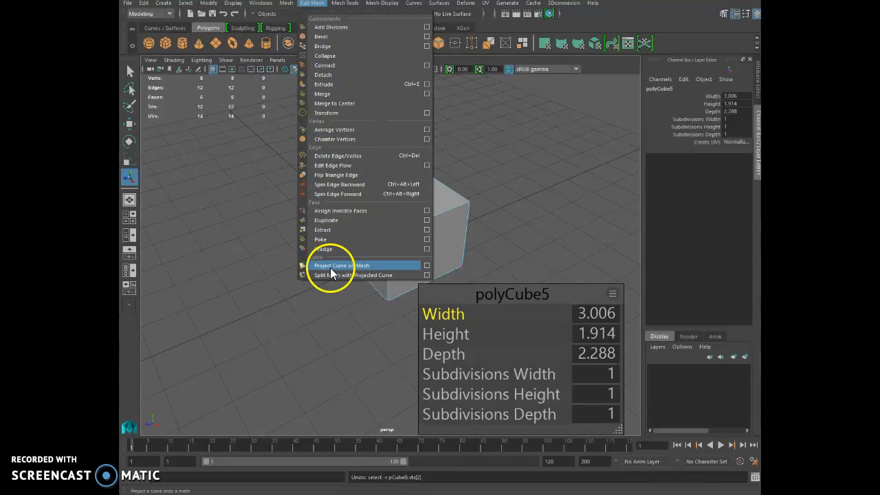
{"action": "left_click", "coordinate": [231, 213]}
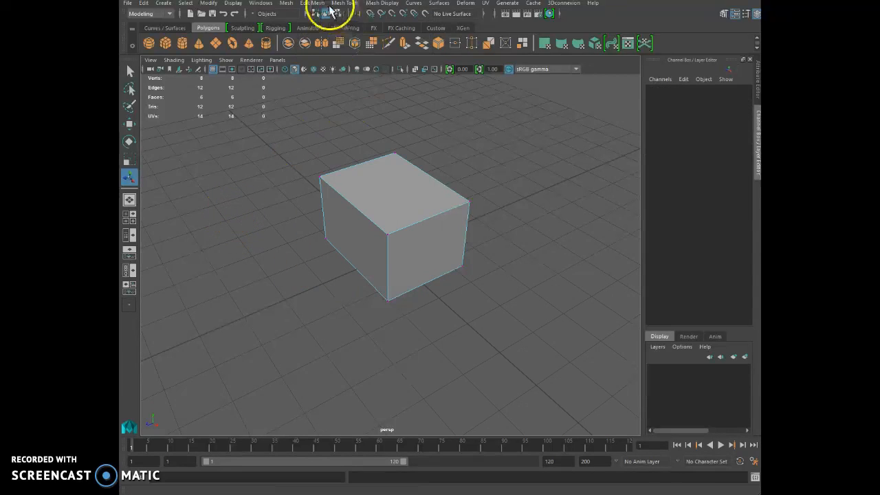
{"action": "left_click", "coordinate": [345, 4]}
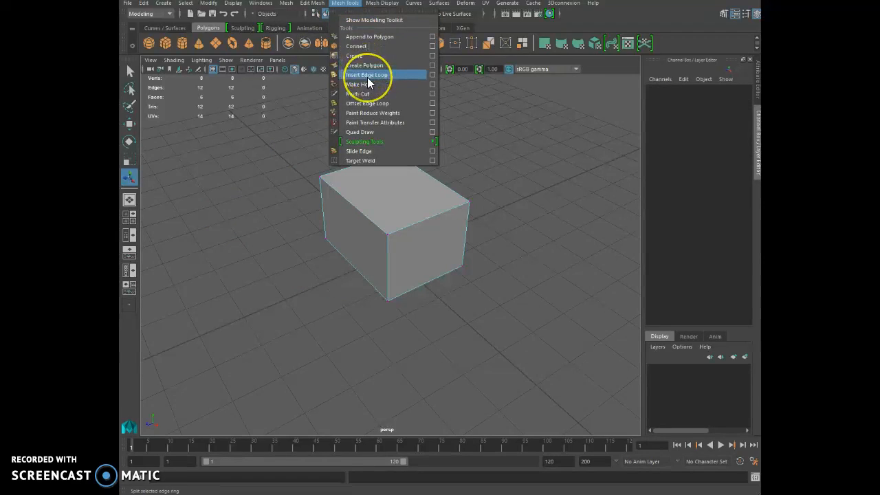
Step: Insert two edge loops around the middle of the cube, one across its long side and one across its short side
{"action": "left_click", "coordinate": [279, 159]}
{"action": "right_click_drag", "start_coordinate": [375, 200], "coordinate": [404, 186]}
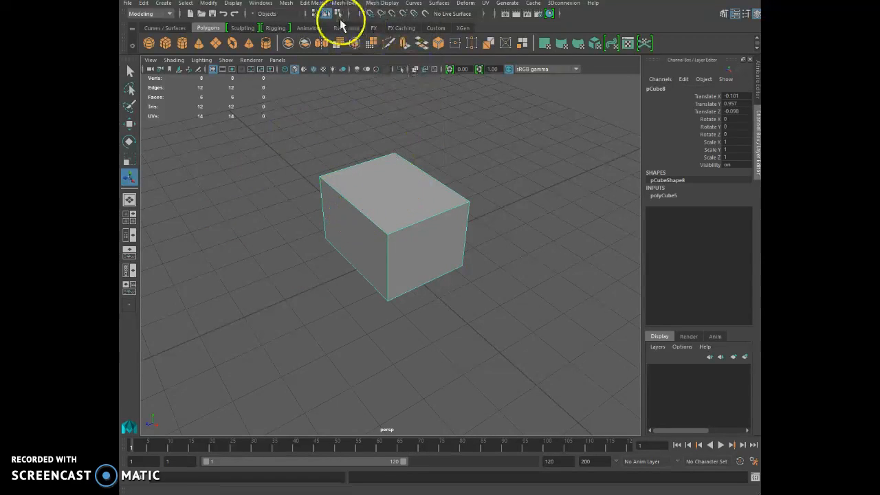
{"action": "left_click", "coordinate": [345, 4]}
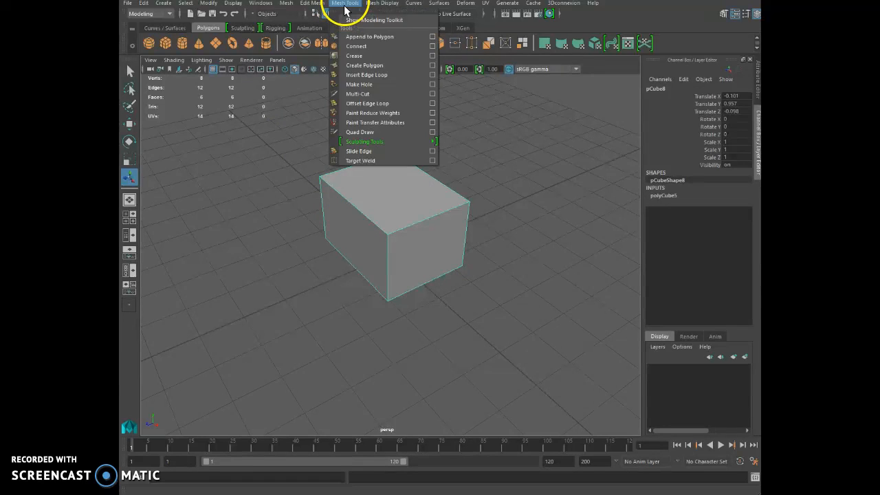
{"action": "left_click", "coordinate": [364, 75]}
{"action": "left_click_drag", "start_coordinate": [357, 210], "coordinate": [356, 208]}
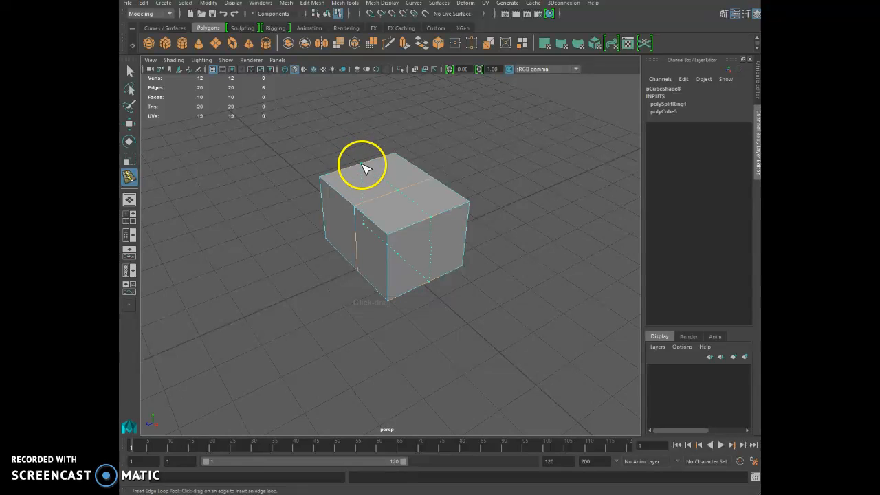
{"action": "left_click_drag", "start_coordinate": [364, 169], "coordinate": [365, 169]}
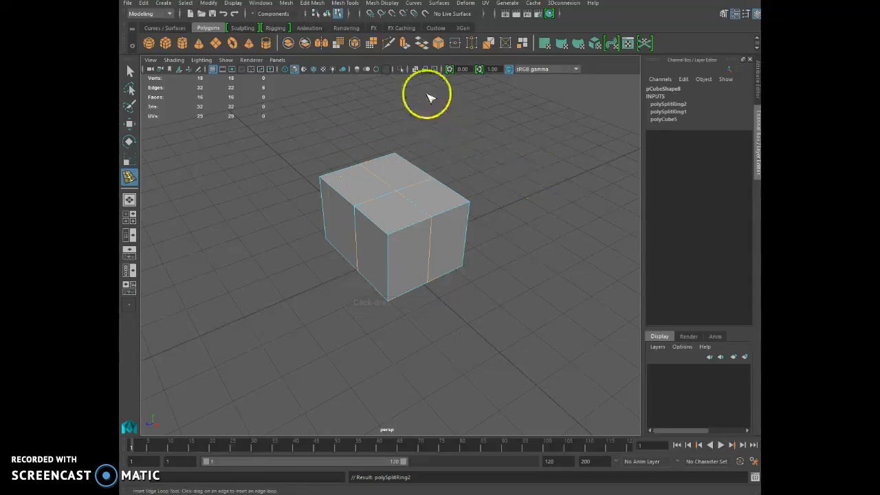
Step: Use Multi-Cut on the cube's long front side to cut from both upper corners down to the bottom middle vertex
{"action": "left_click", "coordinate": [346, 3]}
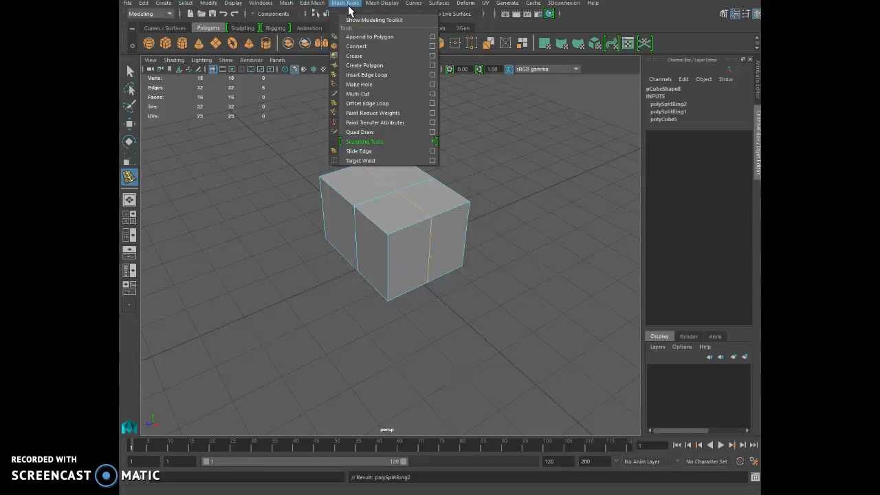
{"action": "left_click", "coordinate": [349, 99]}
{"action": "left_click_drag", "start_coordinate": [275, 161], "coordinate": [336, 143], "text": "alt"}
{"action": "left_click", "coordinate": [322, 180]}
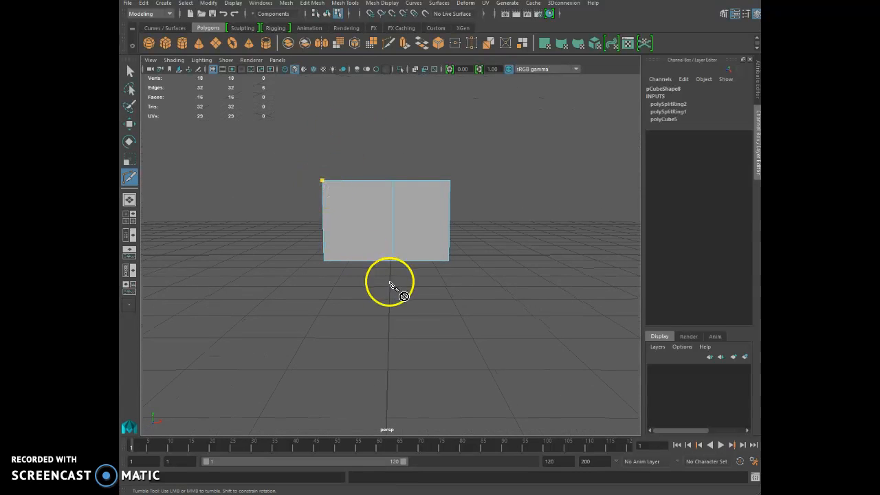
{"action": "left_click", "coordinate": [392, 261]}
{"action": "left_click", "coordinate": [449, 181]}
{"action": "key", "text": "Return"}
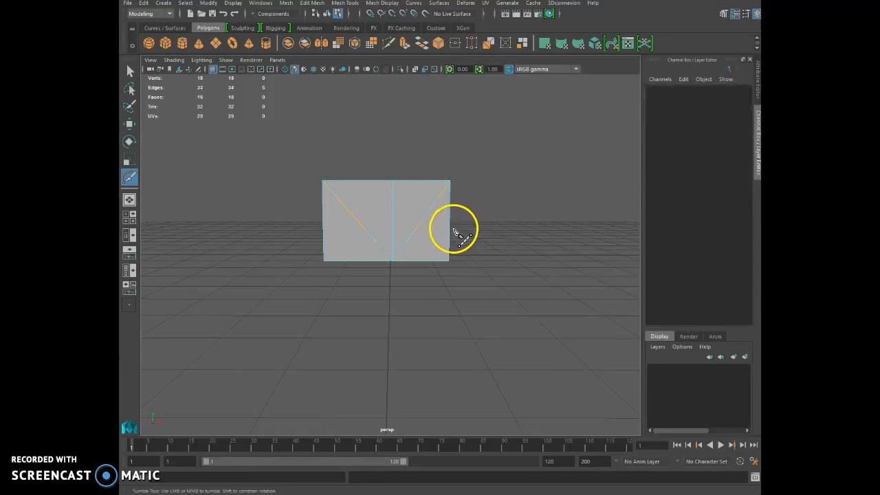
Step: Slice straight through the whole cube with Multi-Cut, parallel to and beside its middle edge loop
{"action": "left_click_drag", "start_coordinate": [369, 240], "coordinate": [338, 142], "text": "alt"}
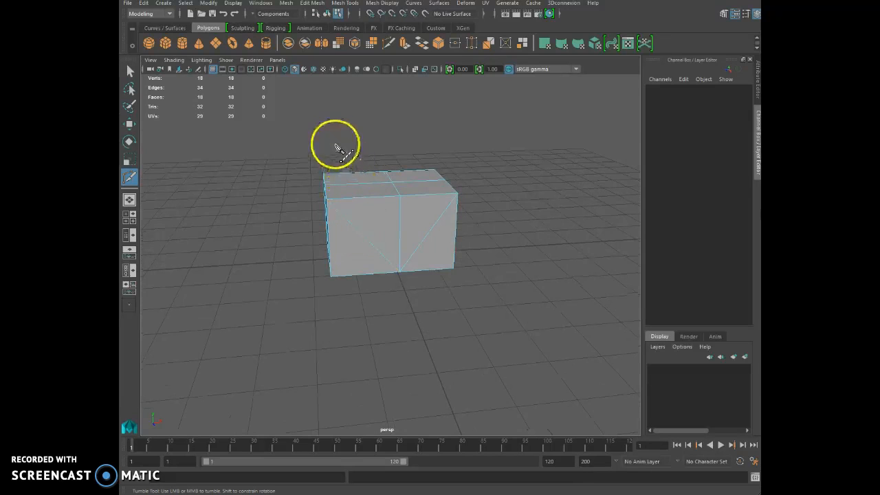
{"action": "left_click", "coordinate": [382, 300]}
{"action": "left_click_drag", "start_coordinate": [261, 142], "coordinate": [300, 153], "text": "alt"}
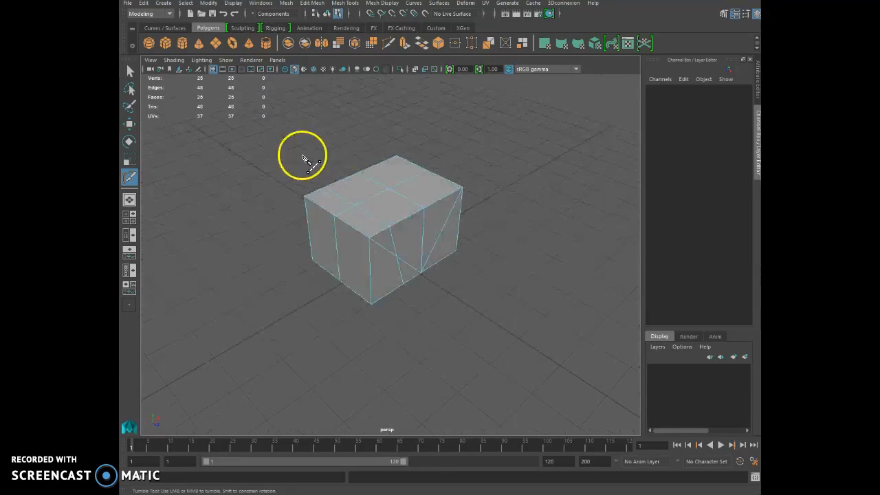
Step: Select one front-center face on the cube's top and slice only that face in a straight line with Multi-Cut
{"action": "left_click", "coordinate": [129, 124]}
{"action": "right_click_drag", "start_coordinate": [403, 210], "coordinate": [402, 235]}
{"action": "left_click", "coordinate": [397, 202]}
{"action": "left_click_drag", "start_coordinate": [399, 203], "coordinate": [446, 227], "text": "alt"}
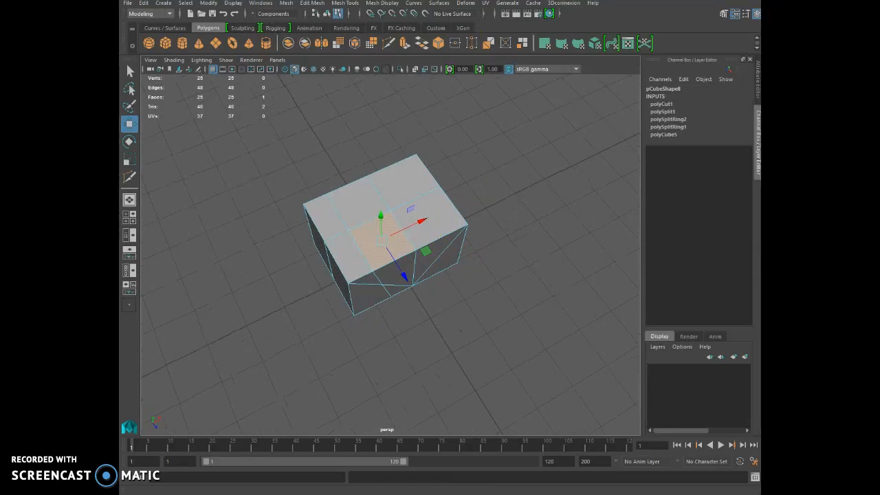
{"action": "left_click", "coordinate": [344, 4]}
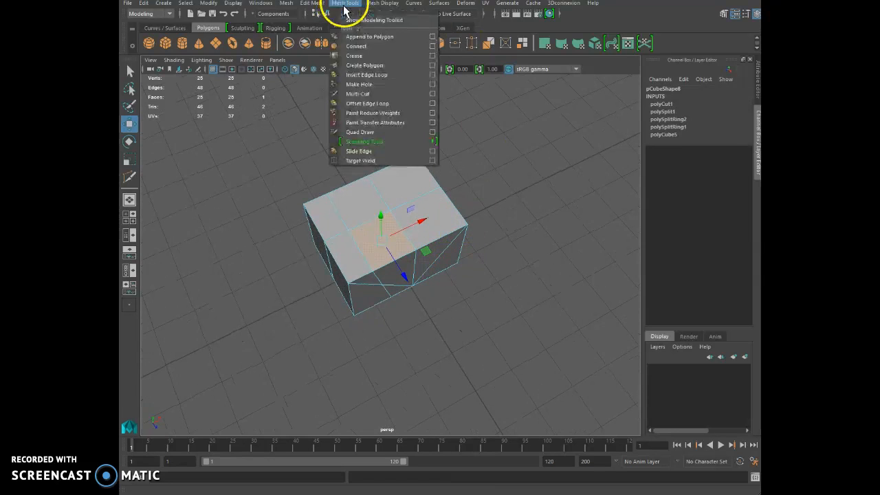
{"action": "left_click", "coordinate": [371, 94]}
{"action": "left_click", "coordinate": [372, 145]}
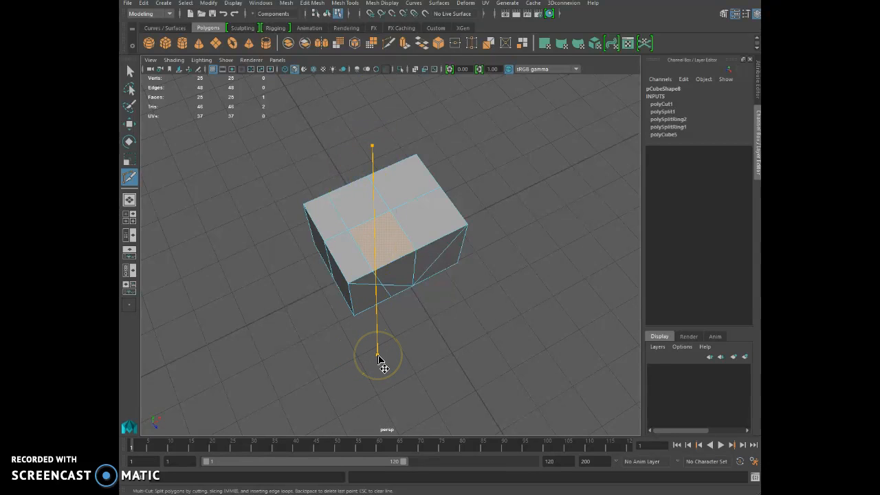
{"action": "left_click", "coordinate": [377, 358]}
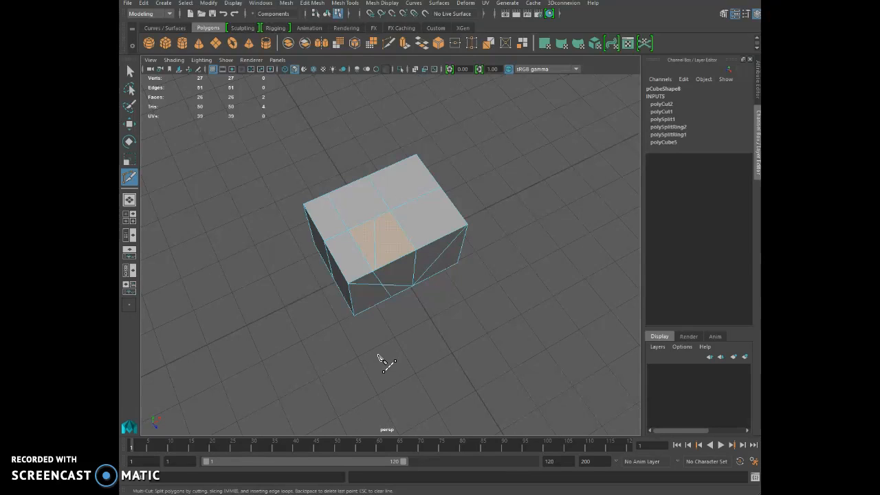
{"action": "left_click", "coordinate": [128, 123]}
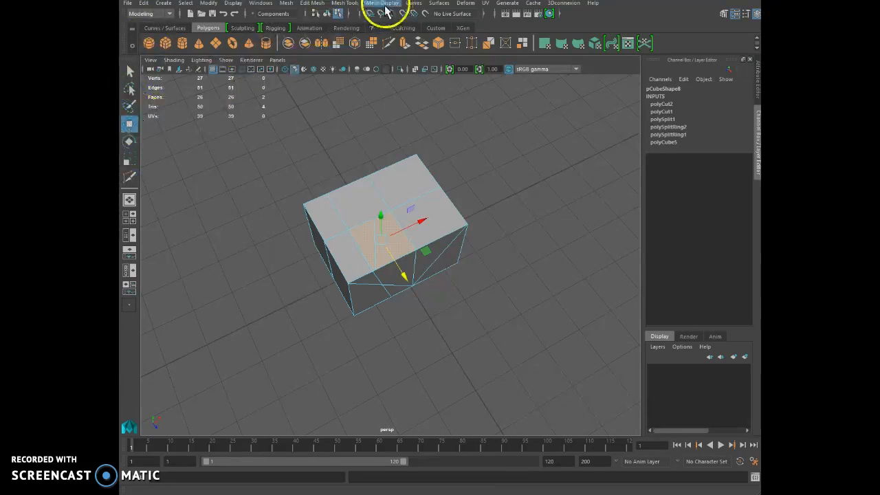
Step: Try the Sculpt Tool on the cube's top surface and adjust the brush size
{"action": "left_click", "coordinate": [356, 5]}
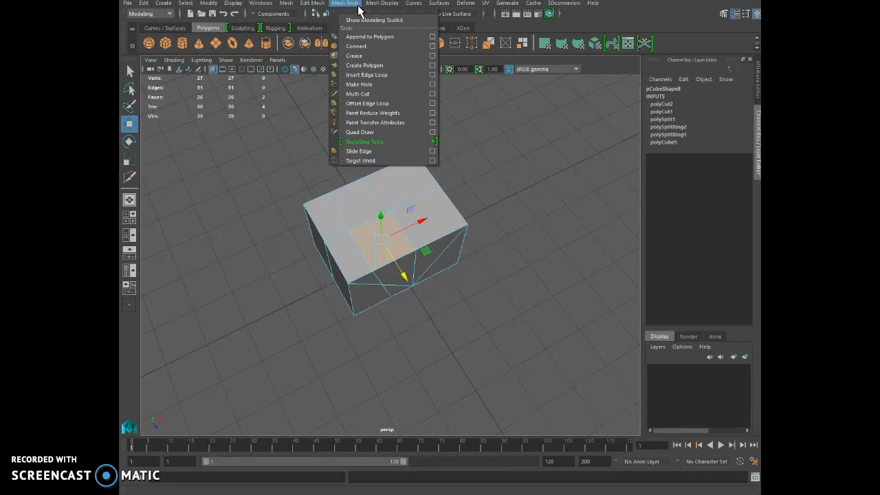
{"action": "left_click", "coordinate": [366, 143]}
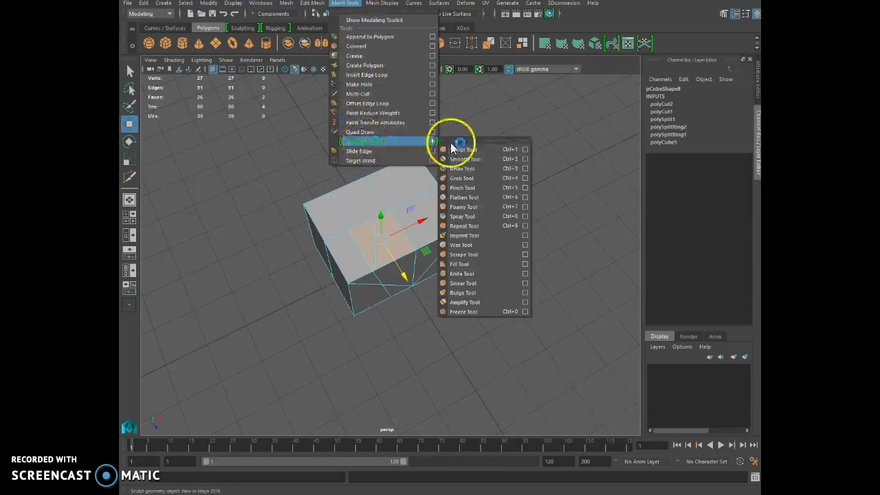
{"action": "left_click", "coordinate": [474, 149]}
{"action": "left_click_drag", "start_coordinate": [378, 222], "coordinate": [381, 238]}
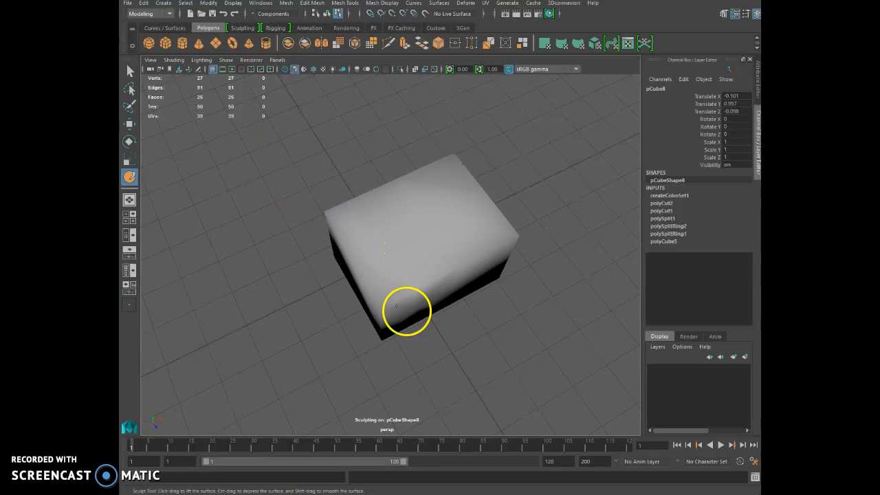
{"action": "key", "text": "b"}
{"action": "left_click_drag", "start_coordinate": [466, 224], "coordinate": [289, 256]}
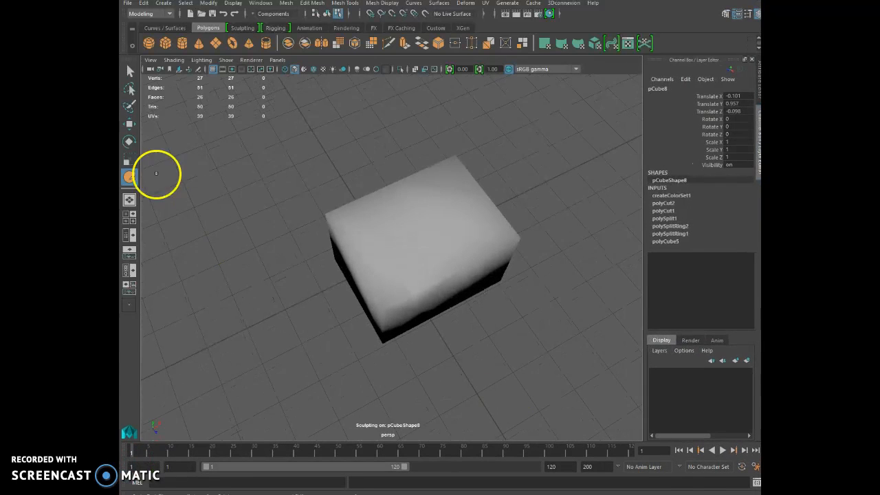
Step: Delete the cube and create a polygon sphere with a radius of about 1.5 near the grid's center
{"action": "left_click", "coordinate": [129, 124]}
{"action": "left_click", "coordinate": [412, 226]}
{"action": "key", "text": "Delete"}
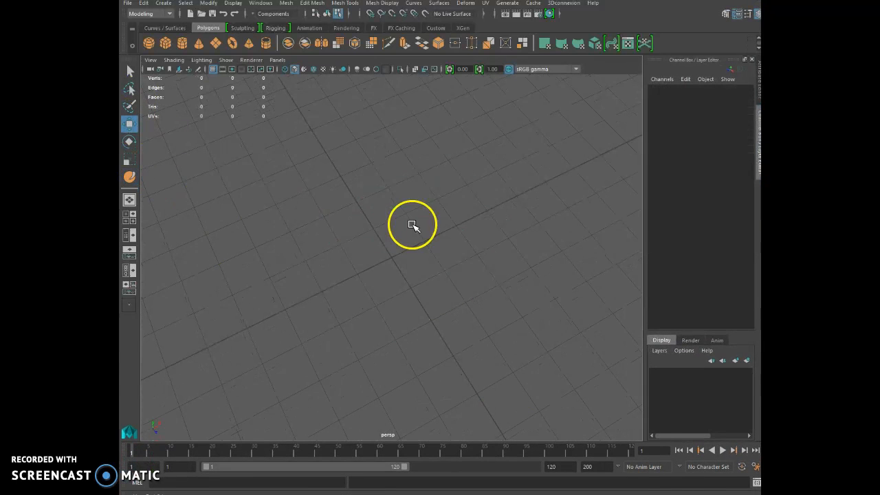
{"action": "left_click", "coordinate": [148, 43]}
{"action": "left_click_drag", "start_coordinate": [368, 225], "coordinate": [400, 252]}
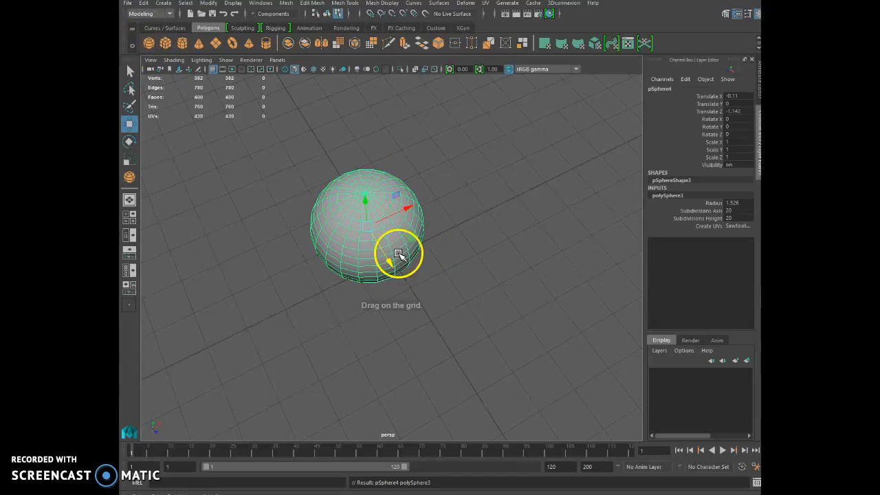
{"action": "key", "text": "Return"}
Step: Set the sphere's axis and height subdivisions to 60
{"action": "left_click", "coordinate": [743, 218]}
{"action": "type", "text": "60"}
{"action": "key", "text": "Return"}
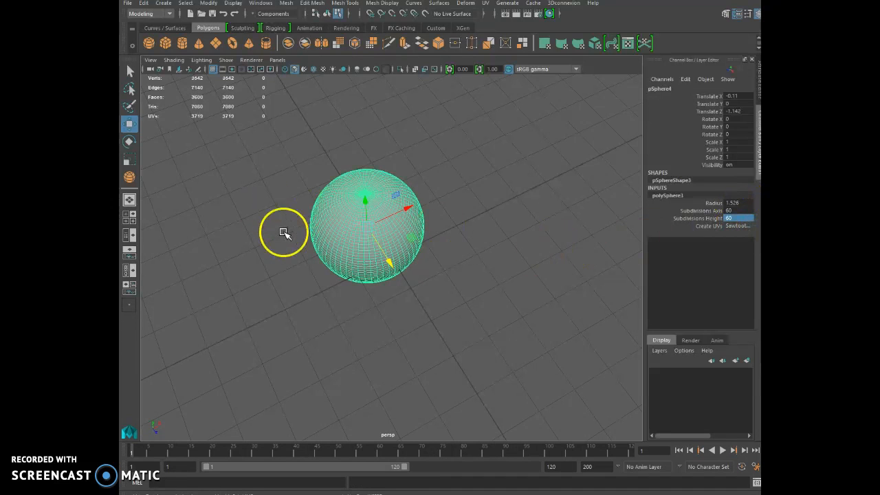
Step: Clear the edge selection on the sphere and try the sculpting Smooth Tool on its surface
{"action": "left_click_drag", "start_coordinate": [277, 227], "coordinate": [294, 272], "text": "alt"}
{"action": "right_click_drag", "start_coordinate": [294, 271], "coordinate": [323, 245], "text": "alt"}
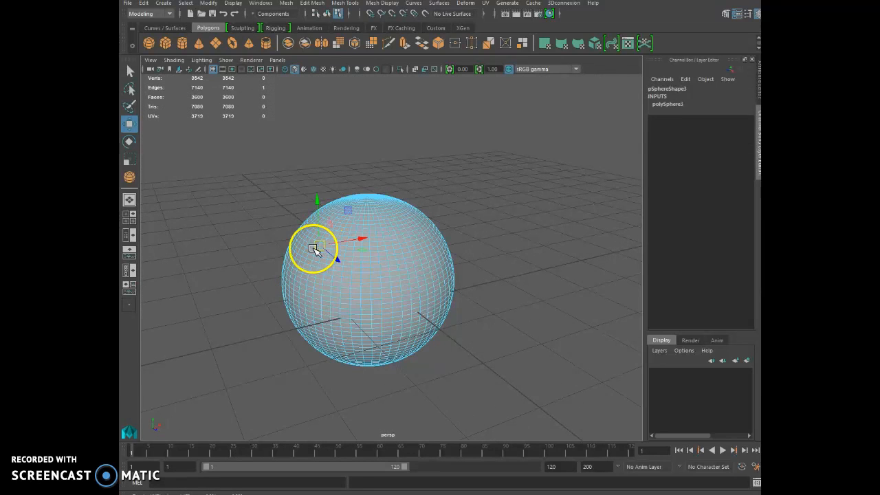
{"action": "left_click", "coordinate": [197, 227]}
{"action": "left_click_drag", "start_coordinate": [196, 227], "coordinate": [158, 247], "text": "alt"}
{"action": "left_click", "coordinate": [376, 4]}
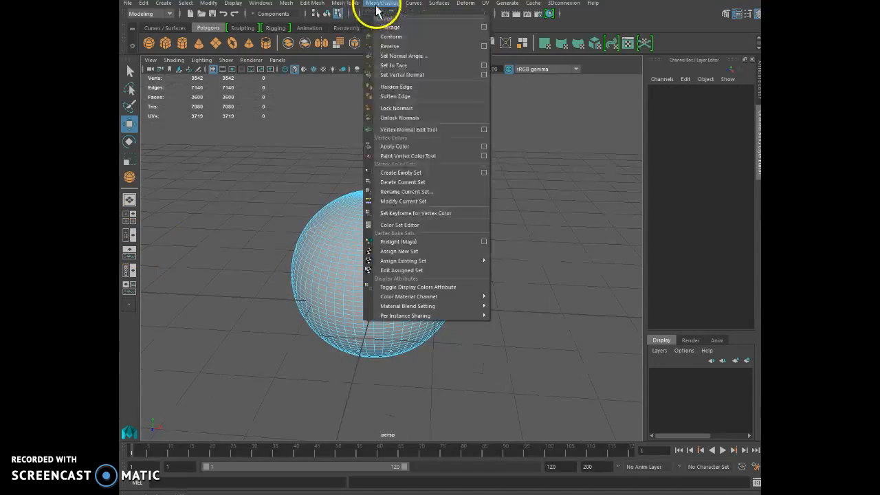
{"action": "mouse_move", "coordinate": [397, 146]}
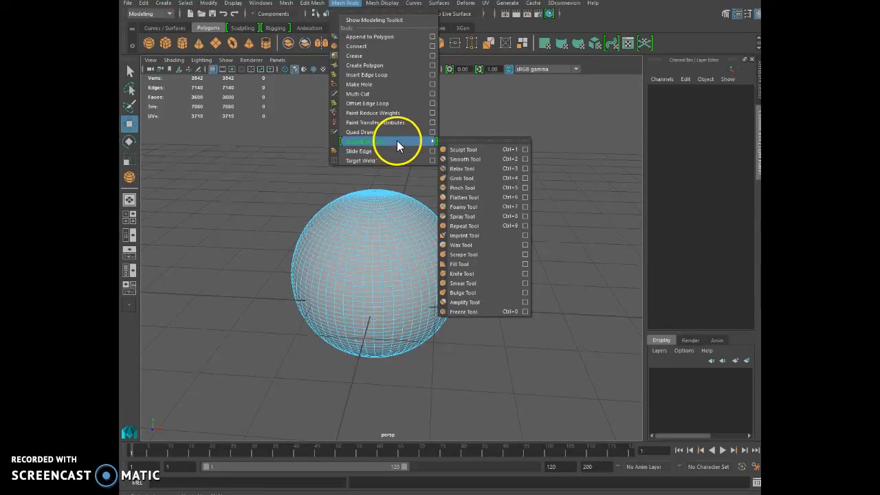
{"action": "left_click", "coordinate": [452, 158]}
{"action": "left_click_drag", "start_coordinate": [326, 289], "coordinate": [314, 229], "text": "alt"}
{"action": "left_click", "coordinate": [310, 231]}
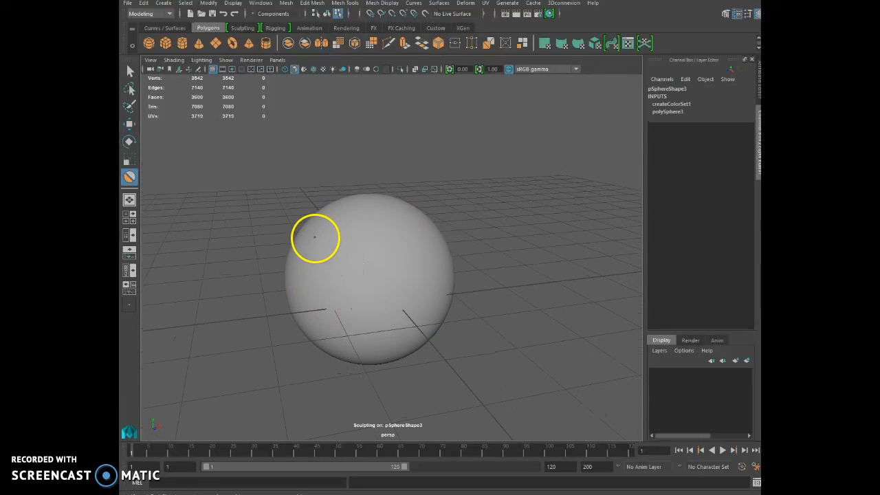
{"action": "left_click_drag", "start_coordinate": [392, 261], "coordinate": [276, 255], "text": "alt"}
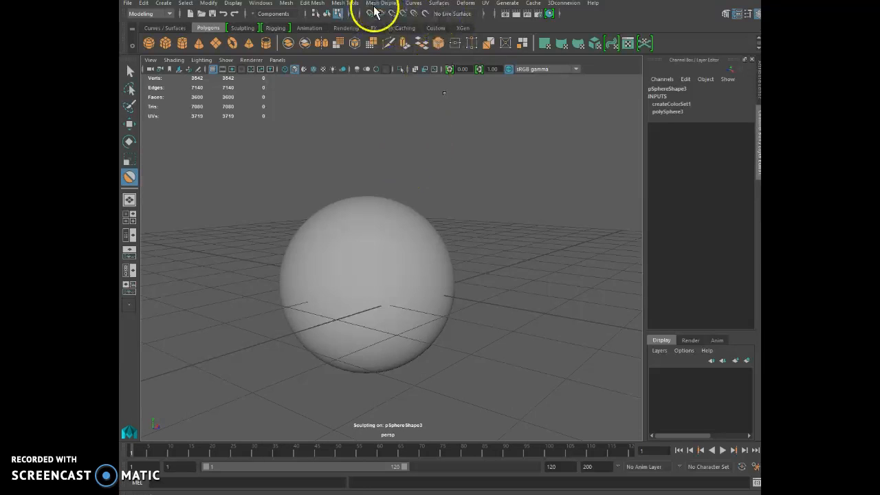
Step: Switch to the Sculpt Tool and set its brush size to 0.5 in the tool settings
{"action": "left_click", "coordinate": [347, 3]}
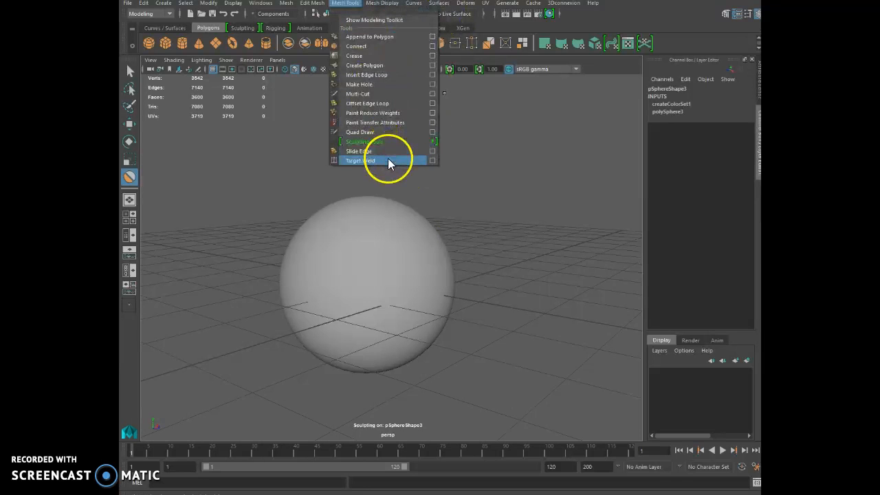
{"action": "left_click", "coordinate": [461, 149]}
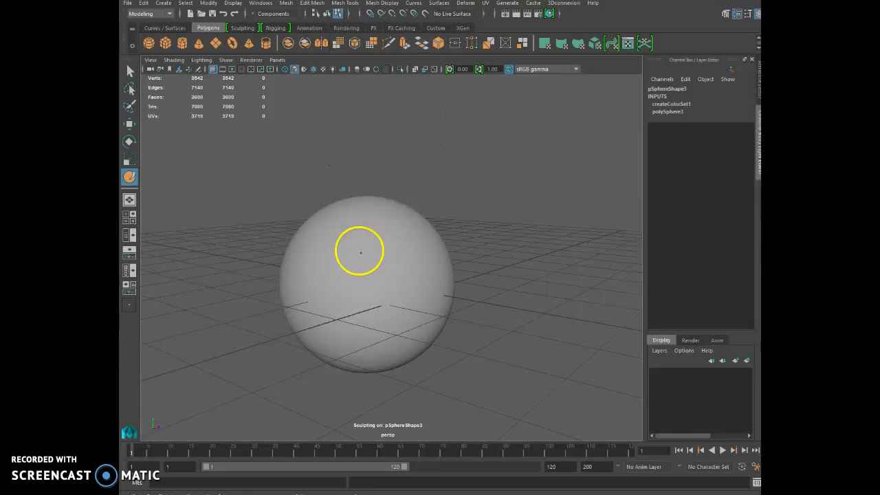
{"action": "key", "text": "ctrl+z"}
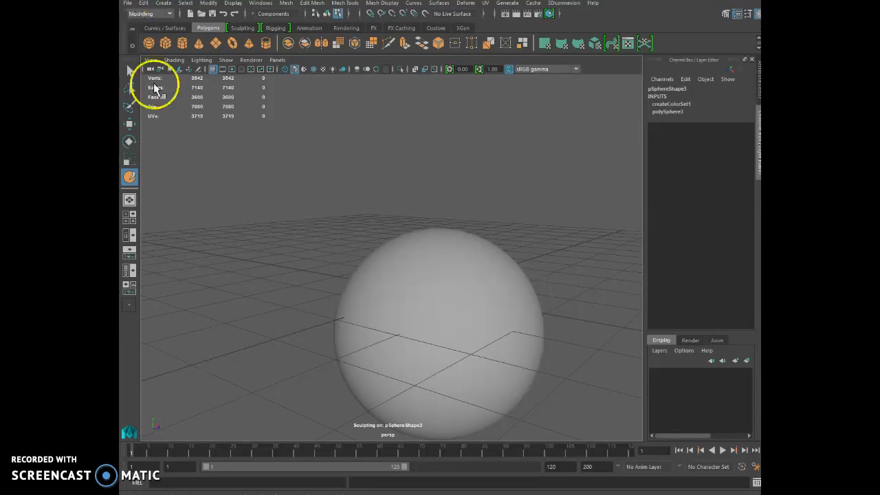
{"action": "double_click", "coordinate": [130, 178]}
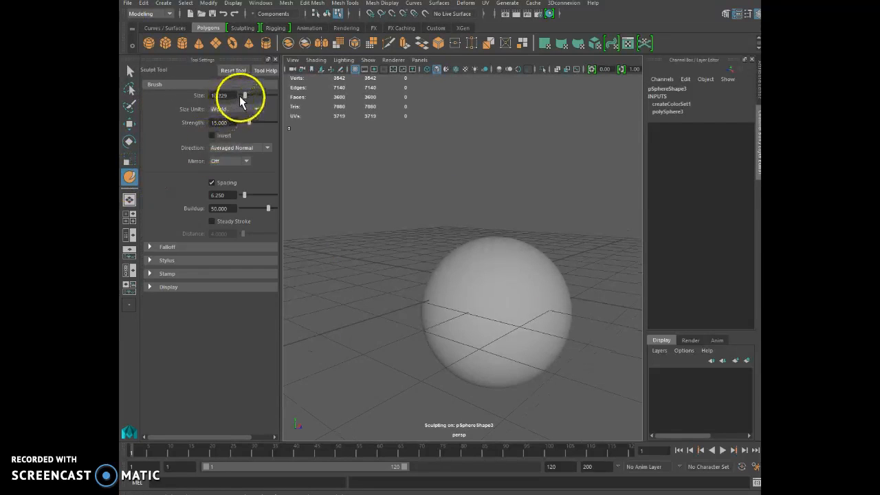
{"action": "left_click_drag", "start_coordinate": [242, 96], "coordinate": [241, 95]}
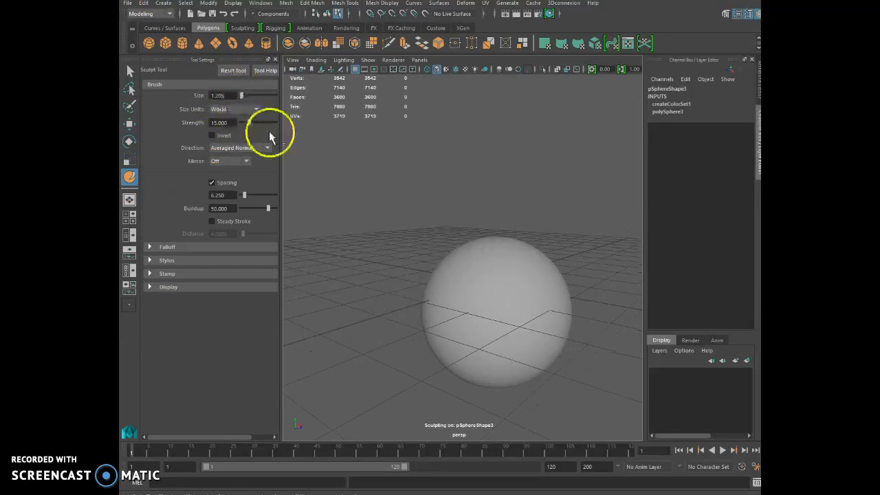
{"action": "double_click", "coordinate": [220, 95]}
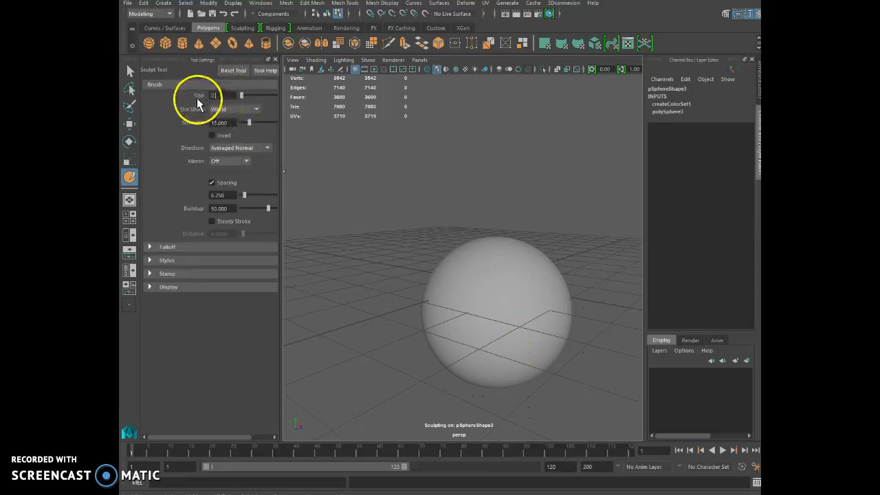
{"action": "type", "text": "0.5"}
{"action": "key", "text": "Return"}
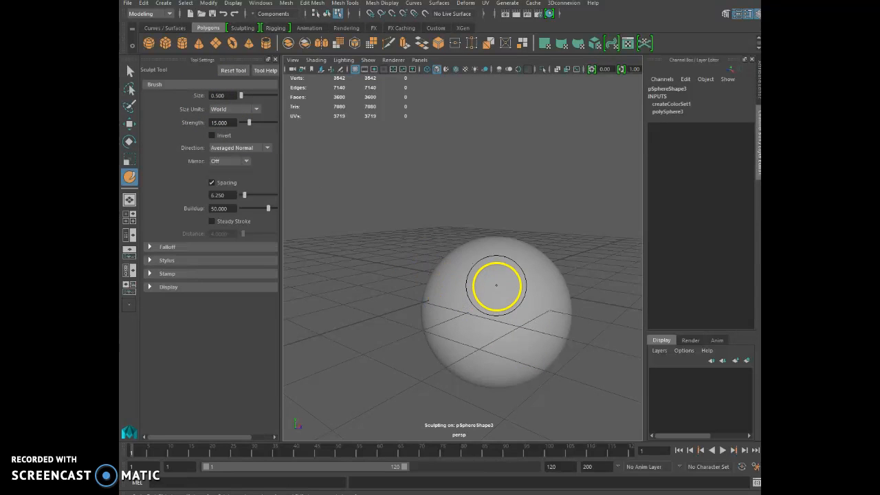
Step: Try a Sculpt Tool stroke on the sphere's front at strength 15, and undo the stroke
{"action": "left_click_drag", "start_coordinate": [495, 285], "coordinate": [487, 306]}
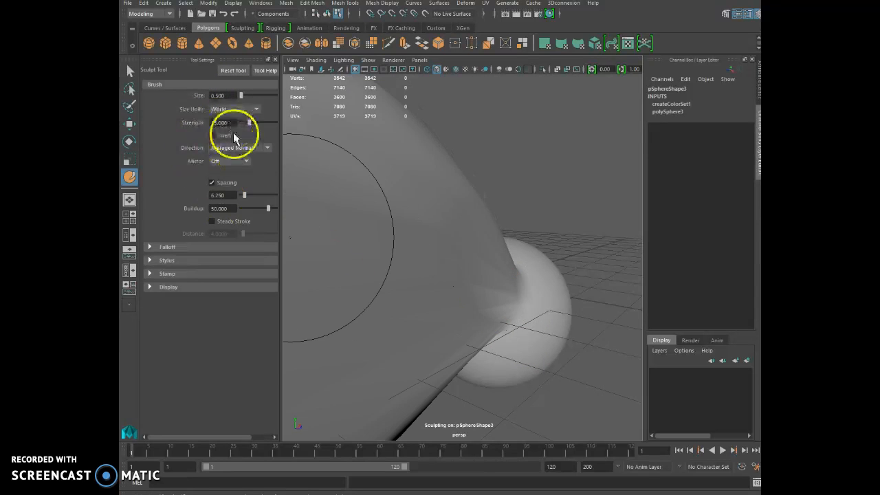
{"action": "key", "text": "ctrl+z"}
Step: Lower the brush strength to 0.885 and sculpt several raised bumps and ridges on the sphere
{"action": "left_click_drag", "start_coordinate": [249, 122], "coordinate": [241, 122]}
{"action": "mouse_move", "coordinate": [484, 280]}
{"action": "left_mouse_down"}
{"action": "mouse_move", "coordinate": [479, 337]}
{"action": "mouse_move", "coordinate": [477, 310]}
{"action": "mouse_move", "coordinate": [513, 265]}
{"action": "mouse_move", "coordinate": [518, 277]}
{"action": "mouse_move", "coordinate": [502, 290]}
{"action": "mouse_move", "coordinate": [457, 298]}
{"action": "mouse_move", "coordinate": [477, 284]}
{"action": "mouse_move", "coordinate": [469, 283]}
{"action": "left_mouse_up"}
{"action": "left_click_drag", "start_coordinate": [526, 267], "coordinate": [488, 334]}
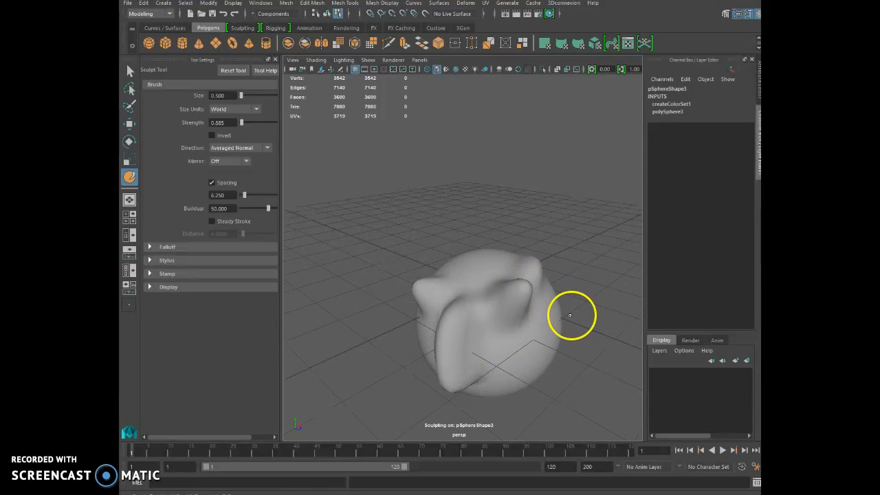
Step: Bring up the Sculpt Tool options, widen the settings area, expand the Stamp section and enable Use Stamp
{"action": "left_click_drag", "start_coordinate": [570, 310], "coordinate": [435, 271], "text": "alt"}
{"action": "left_click_drag", "start_coordinate": [432, 306], "coordinate": [529, 263], "text": "alt"}
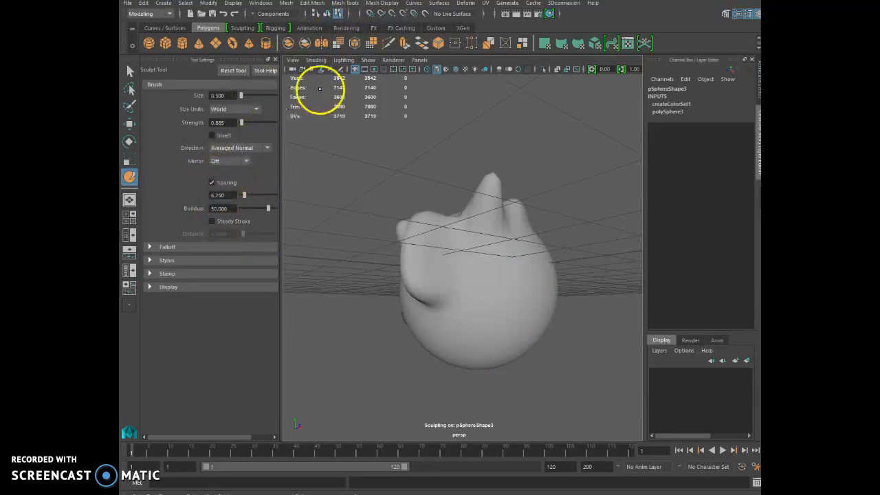
{"action": "left_click", "coordinate": [385, 9]}
{"action": "mouse_move", "coordinate": [356, 5]}
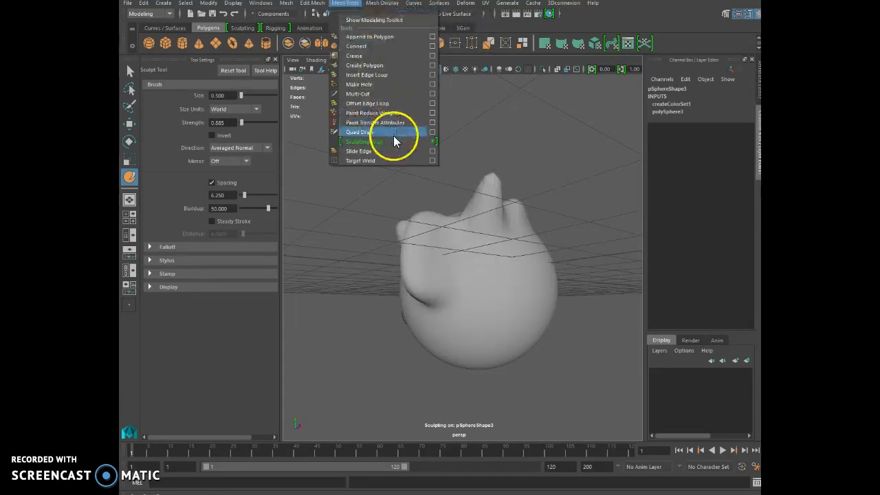
{"action": "mouse_move", "coordinate": [391, 142]}
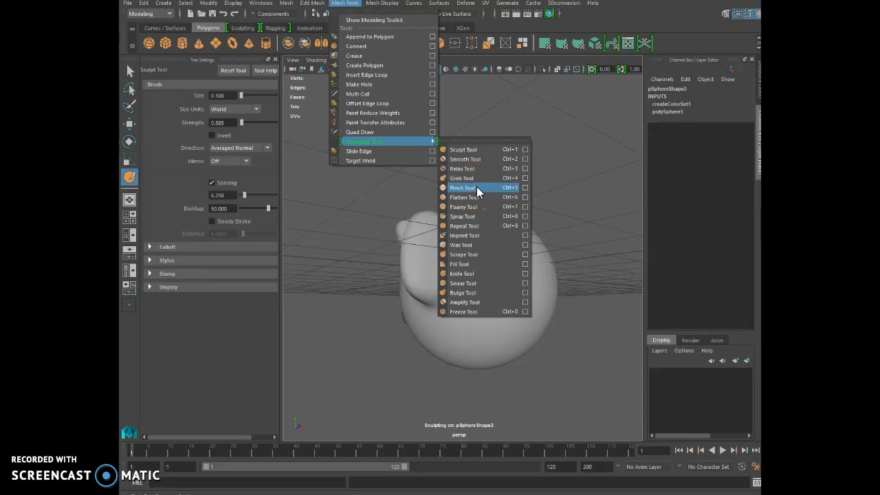
{"action": "left_click", "coordinate": [525, 151]}
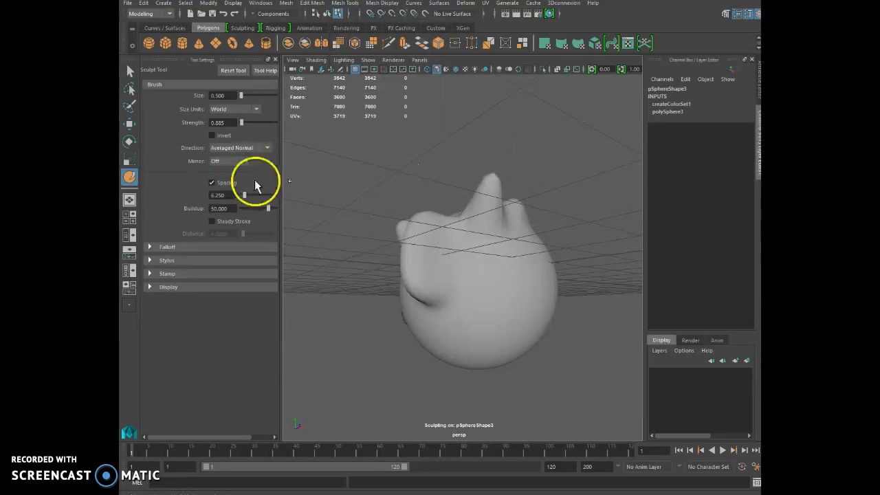
{"action": "left_click_drag", "start_coordinate": [284, 174], "coordinate": [393, 199]}
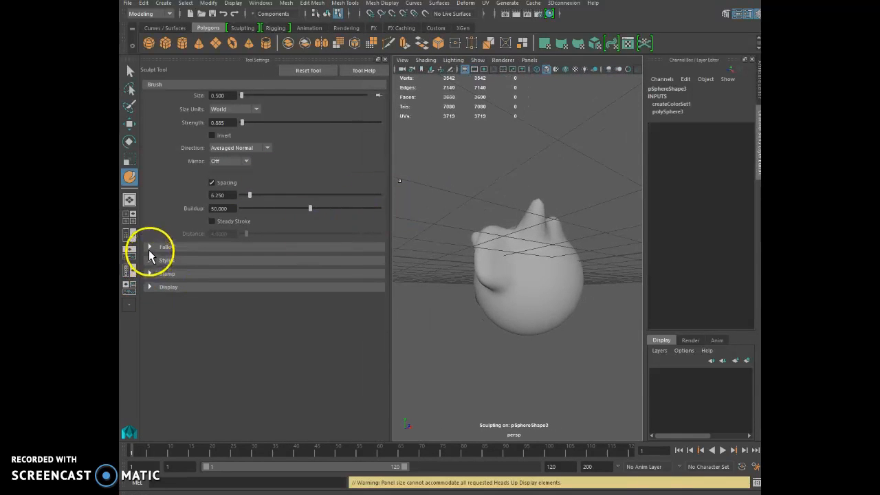
{"action": "left_click", "coordinate": [147, 273]}
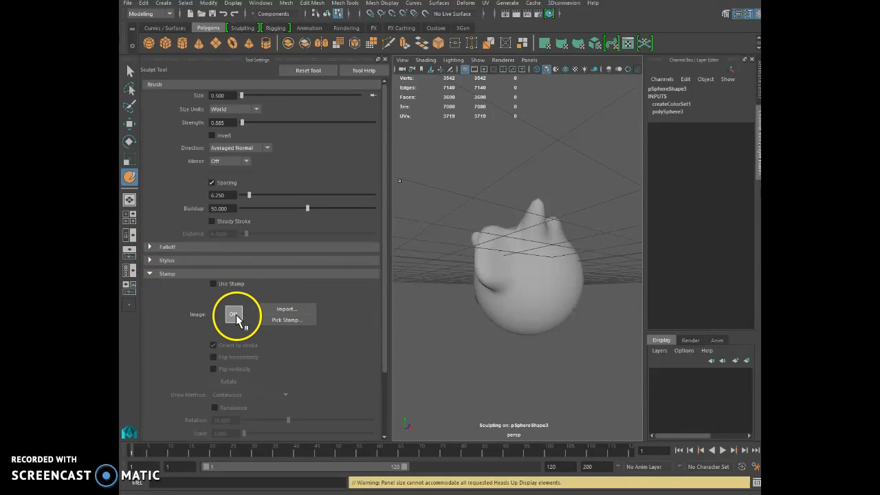
{"action": "left_click", "coordinate": [213, 284]}
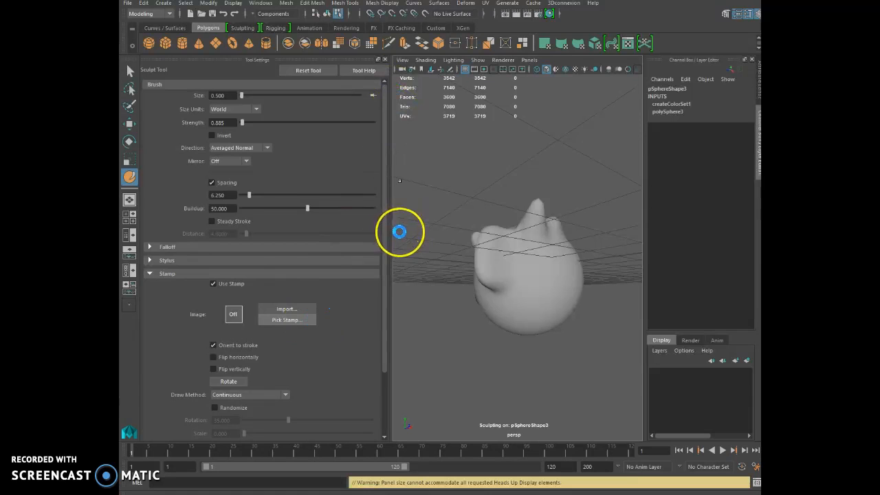
Step: Open the stamp picker, enlarge the Visor window and browse the available sculpting stamps
{"action": "scroll", "coordinate": [399, 231], "scroll_direction": "down", "scroll_amount": 10}
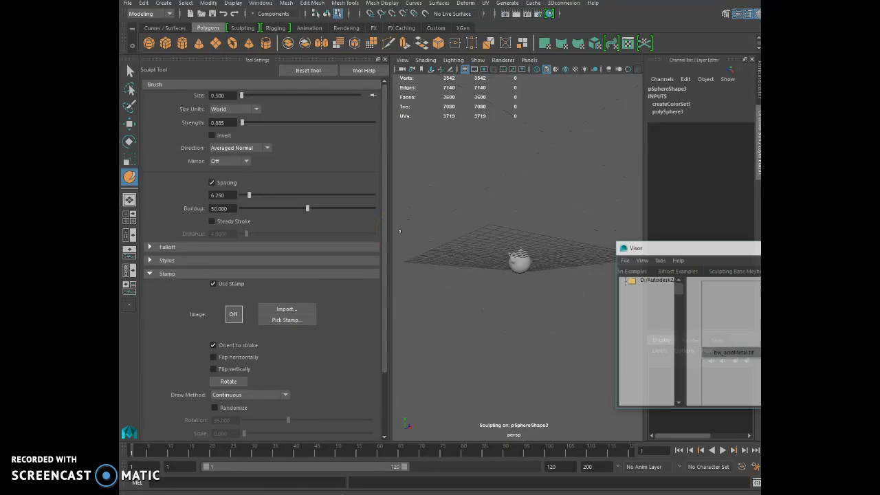
{"action": "left_click_drag", "start_coordinate": [692, 248], "coordinate": [217, 75]}
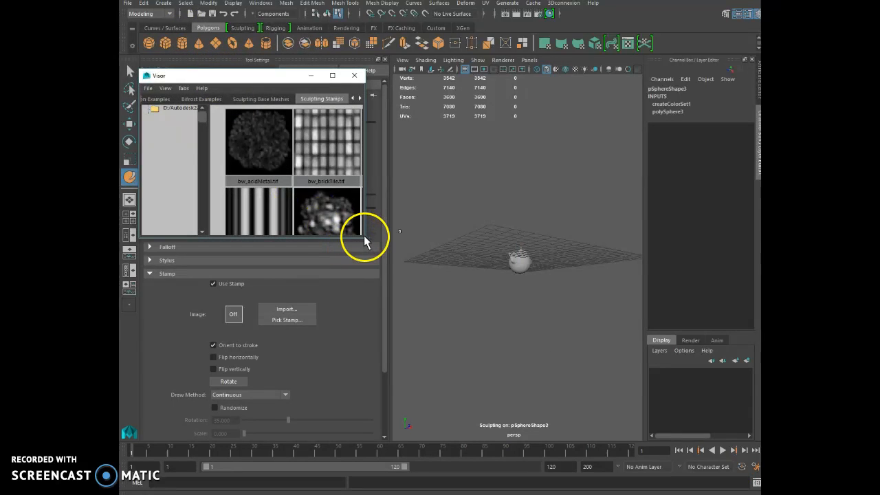
{"action": "left_click_drag", "start_coordinate": [364, 235], "coordinate": [718, 473]}
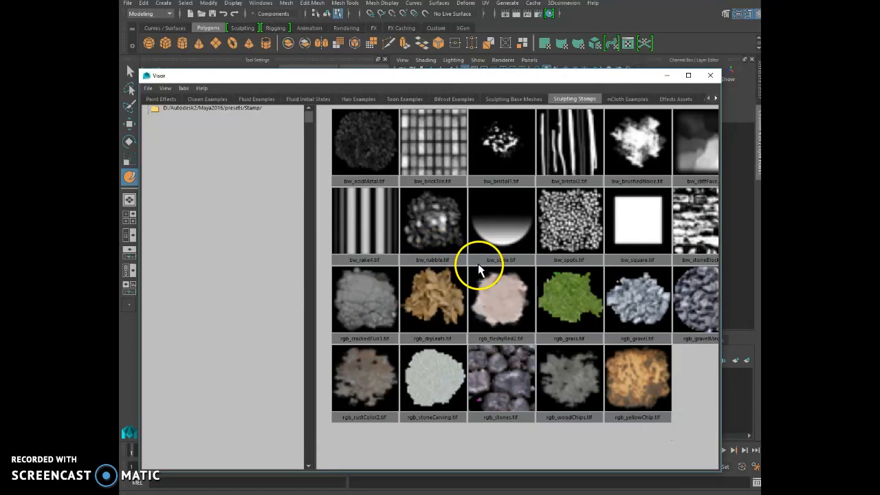
{"action": "scroll", "coordinate": [478, 263], "scroll_direction": "down", "scroll_amount": 3}
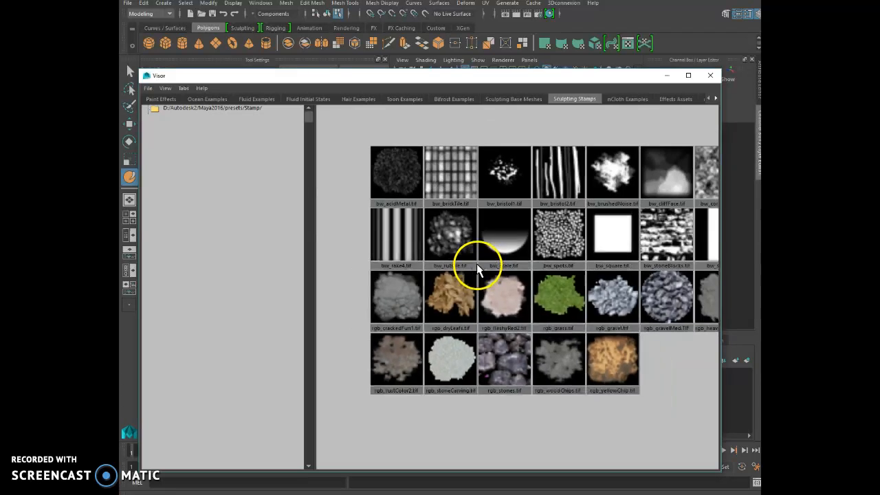
{"action": "scroll", "coordinate": [477, 265], "scroll_direction": "down", "scroll_amount": 5}
{"action": "scroll", "coordinate": [480, 268], "scroll_direction": "down", "scroll_amount": 3}
{"action": "scroll", "coordinate": [479, 268], "scroll_direction": "up", "scroll_amount": 6}
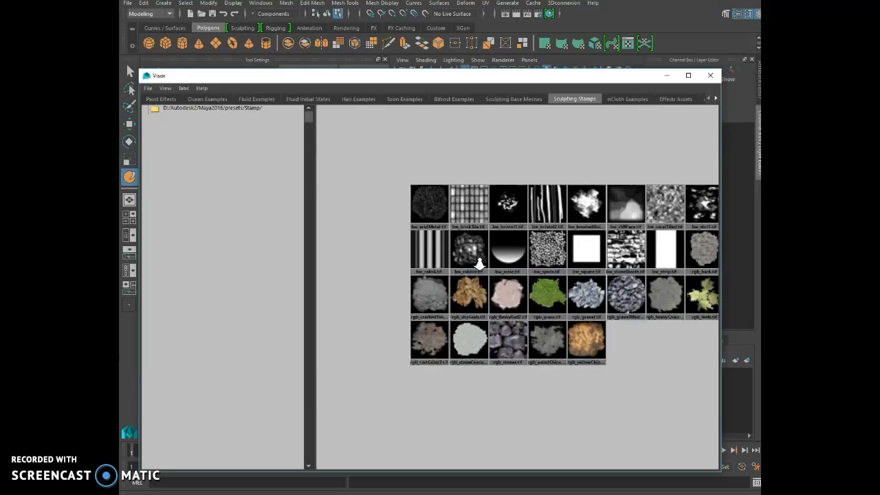
{"action": "scroll", "coordinate": [479, 262], "scroll_direction": "up", "scroll_amount": 4}
Step: Apply the bw_spots.tif stamp to the Sculpt tool and close the Visor
{"action": "left_click", "coordinate": [579, 228]}
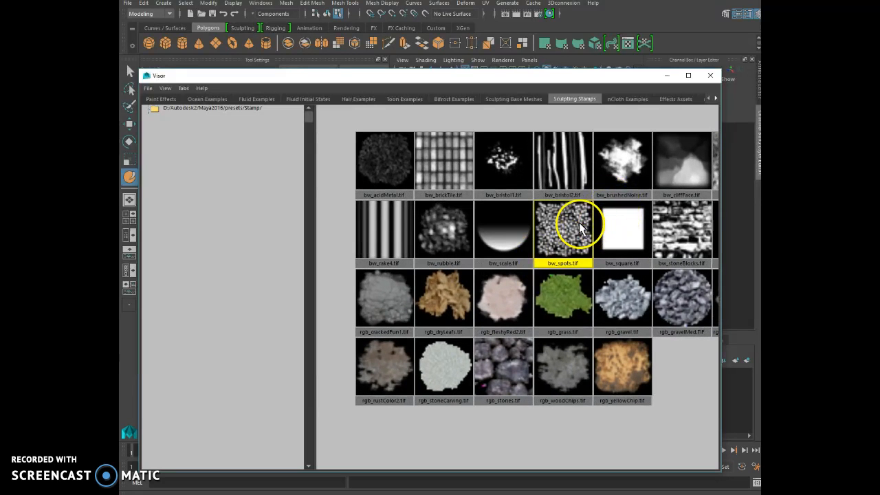
{"action": "left_click", "coordinate": [583, 231]}
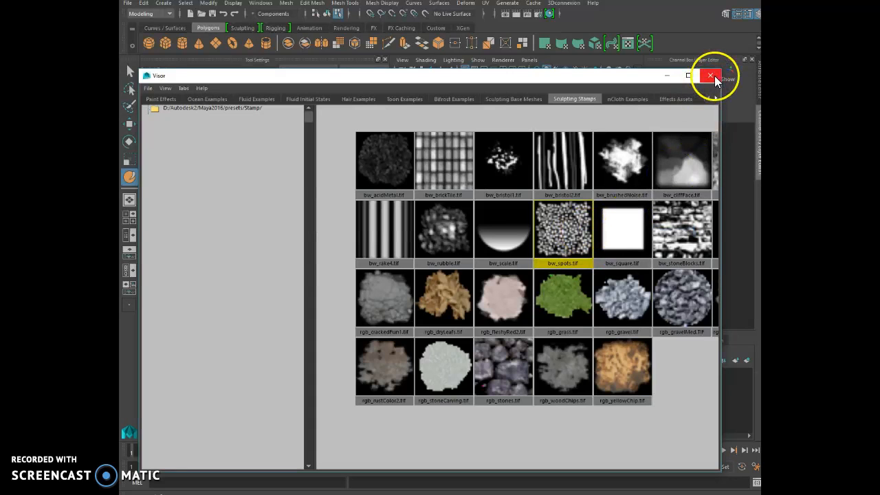
{"action": "right_click", "coordinate": [560, 228]}
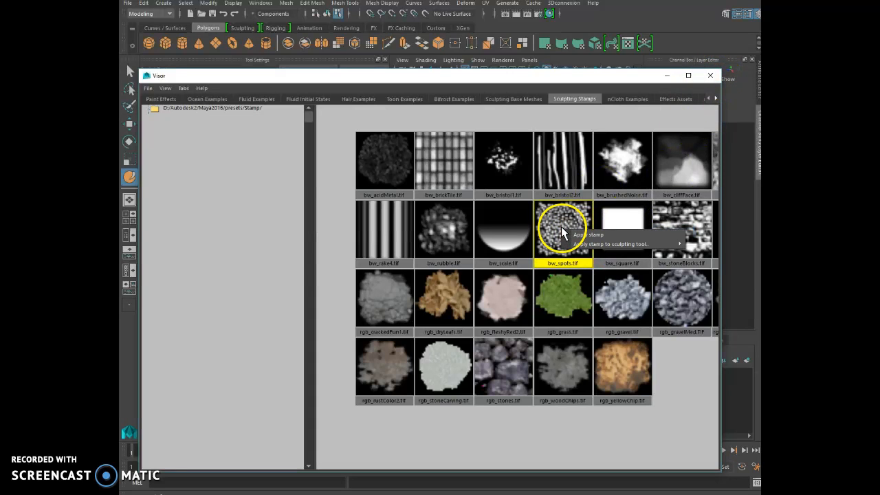
{"action": "mouse_move", "coordinate": [573, 243]}
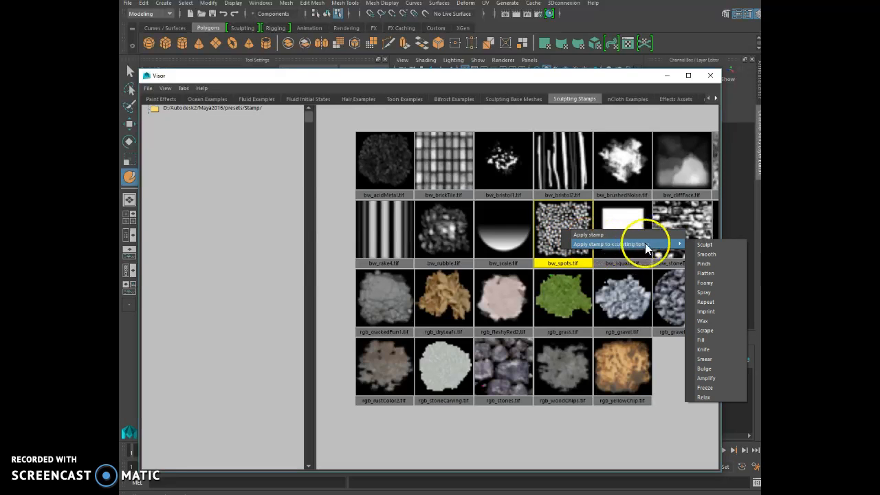
{"action": "left_click", "coordinate": [704, 244]}
{"action": "left_click", "coordinate": [710, 75]}
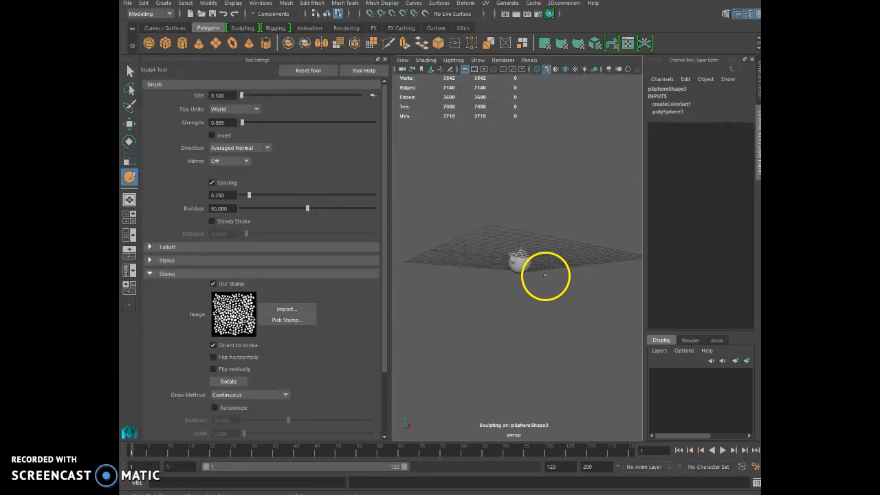
Step: Frame the sphere and sculpt spotted stamp strokes over its surface from several sides
{"action": "key", "text": "f"}
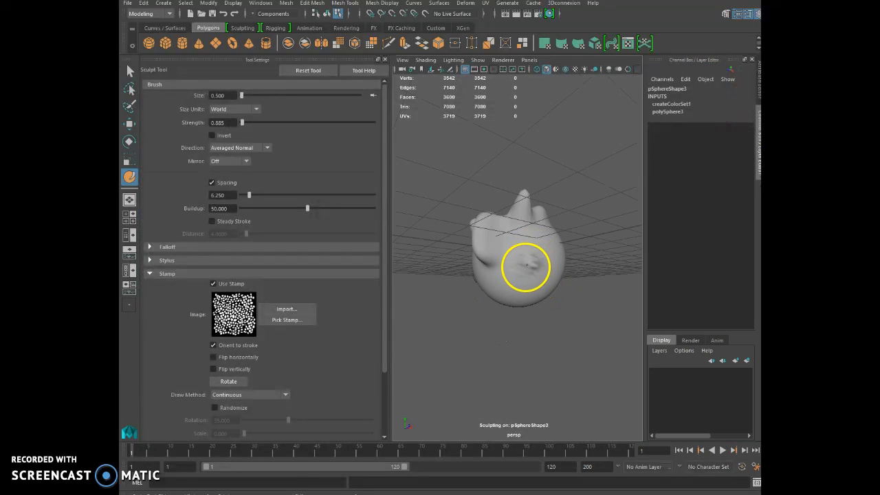
{"action": "mouse_move", "coordinate": [495, 282]}
{"action": "left_mouse_down"}
{"action": "mouse_move", "coordinate": [544, 264]}
{"action": "mouse_move", "coordinate": [536, 284]}
{"action": "mouse_move", "coordinate": [488, 318]}
{"action": "mouse_move", "coordinate": [481, 298]}
{"action": "mouse_move", "coordinate": [534, 263]}
{"action": "left_mouse_up"}
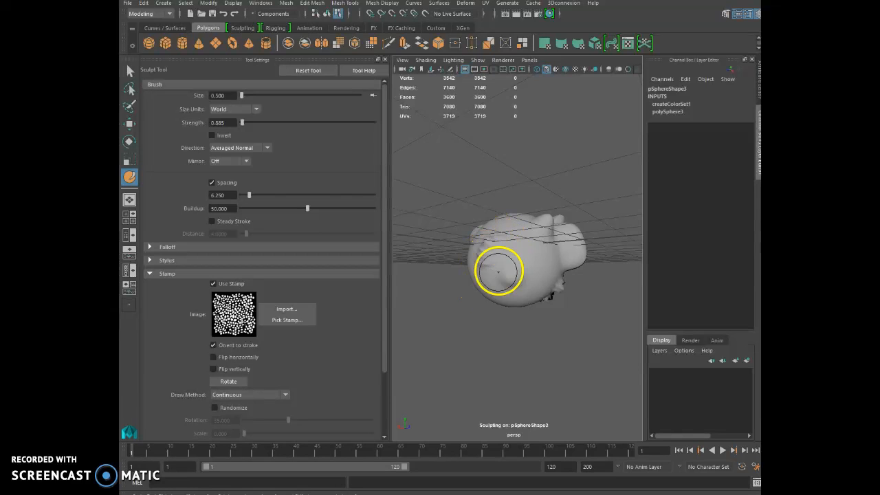
{"action": "mouse_move", "coordinate": [534, 284]}
{"action": "left_mouse_down", "text": "alt"}
{"action": "mouse_move", "coordinate": [486, 255]}
{"action": "mouse_move", "coordinate": [509, 244]}
{"action": "left_mouse_up", "text": "alt"}
{"action": "mouse_move", "coordinate": [521, 281]}
{"action": "left_mouse_down"}
{"action": "mouse_move", "coordinate": [497, 258]}
{"action": "mouse_move", "coordinate": [488, 266]}
{"action": "left_mouse_up"}
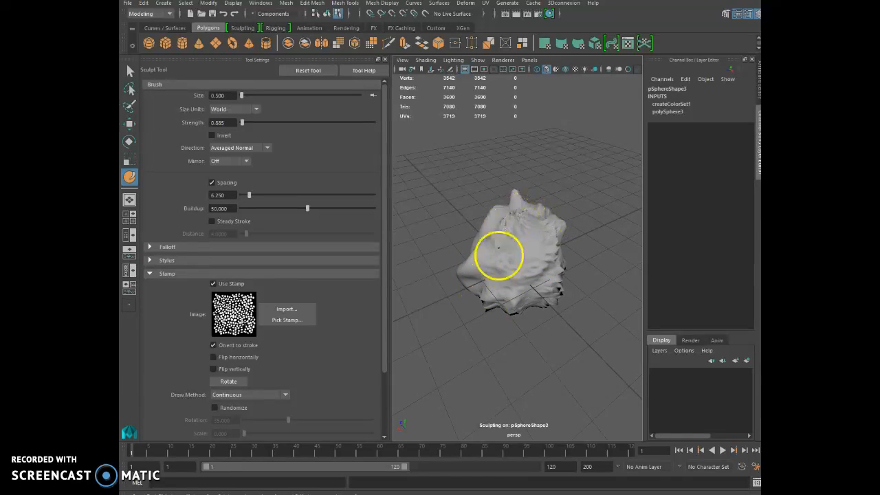
{"action": "mouse_move", "coordinate": [534, 310]}
{"action": "left_mouse_down", "text": "alt"}
{"action": "mouse_move", "coordinate": [481, 248]}
{"action": "mouse_move", "coordinate": [402, 277]}
{"action": "left_mouse_up", "text": "alt"}
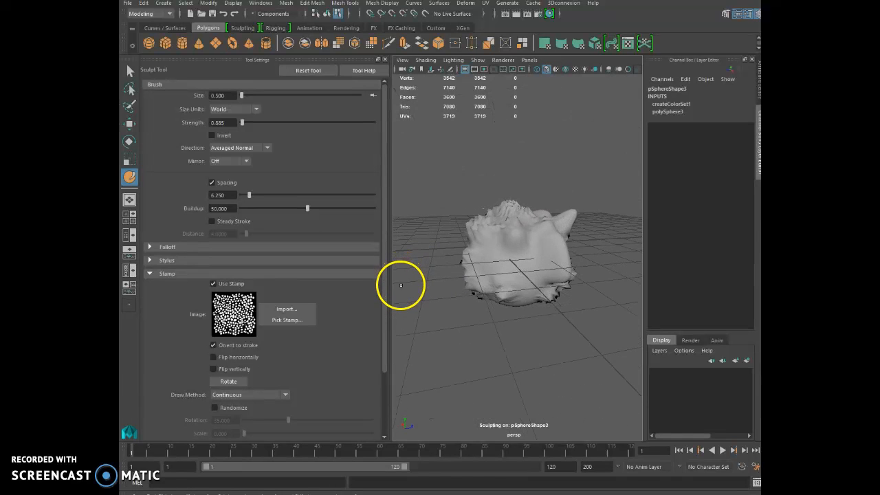
Step: Delete the sculpted sphere and draw a large polygon cube on the grid
{"action": "key", "text": "Delete"}
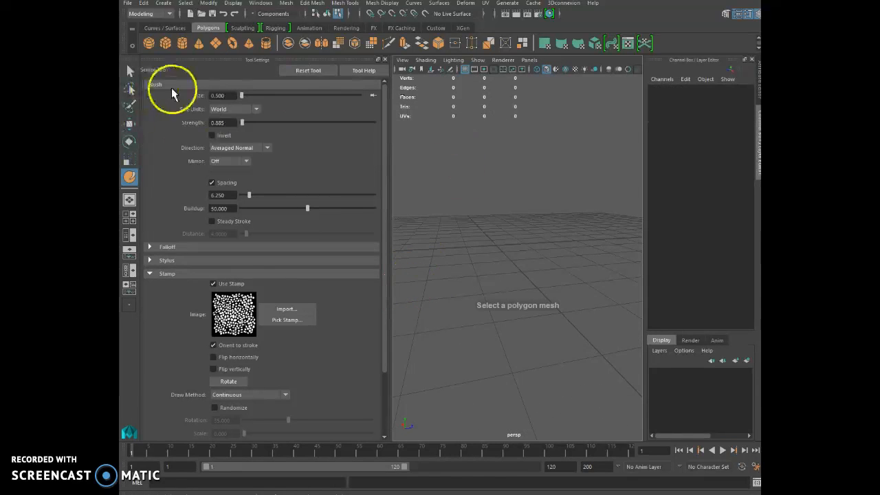
{"action": "left_click", "coordinate": [165, 43]}
{"action": "left_click_drag", "start_coordinate": [467, 258], "coordinate": [577, 295]}
{"action": "left_click_drag", "start_coordinate": [560, 192], "coordinate": [527, 182]}
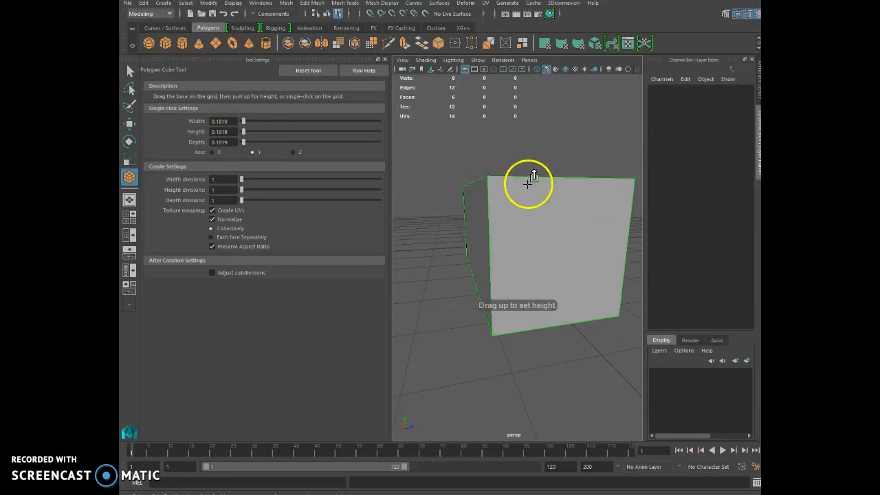
Step: Try Mesh Smooth with 1 division on the cube's front face, and undo it
{"action": "right_click_drag", "start_coordinate": [550, 230], "coordinate": [556, 251]}
{"action": "left_click", "coordinate": [547, 253]}
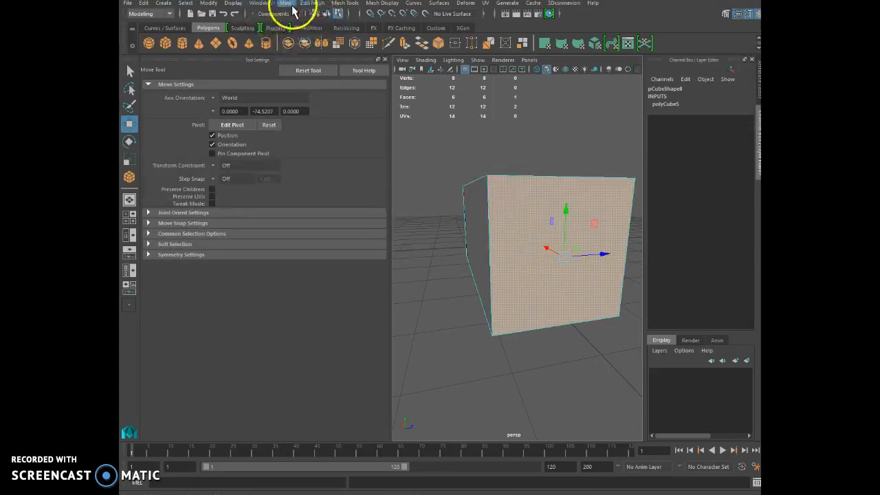
{"action": "left_click", "coordinate": [286, 4]}
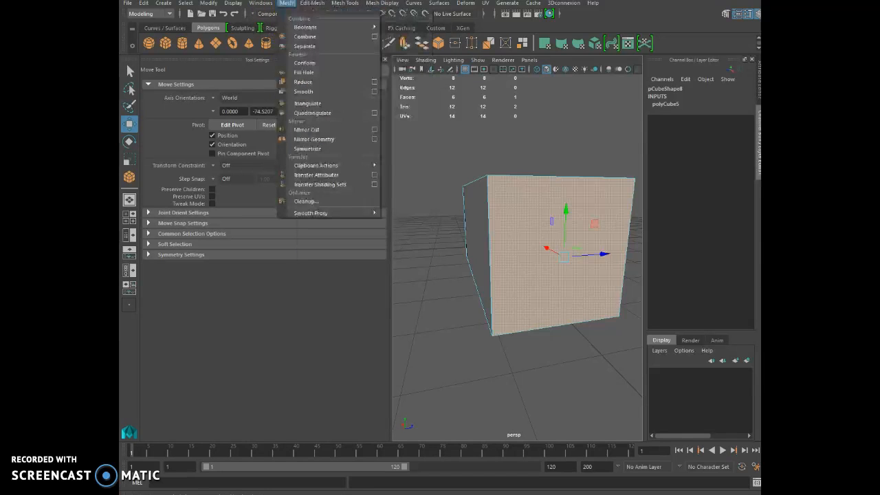
{"action": "left_click", "coordinate": [303, 90]}
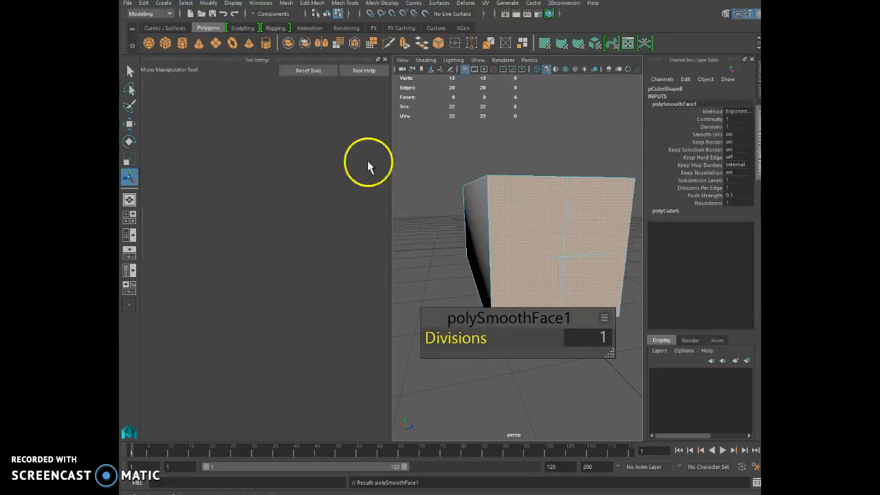
{"action": "left_click", "coordinate": [561, 393]}
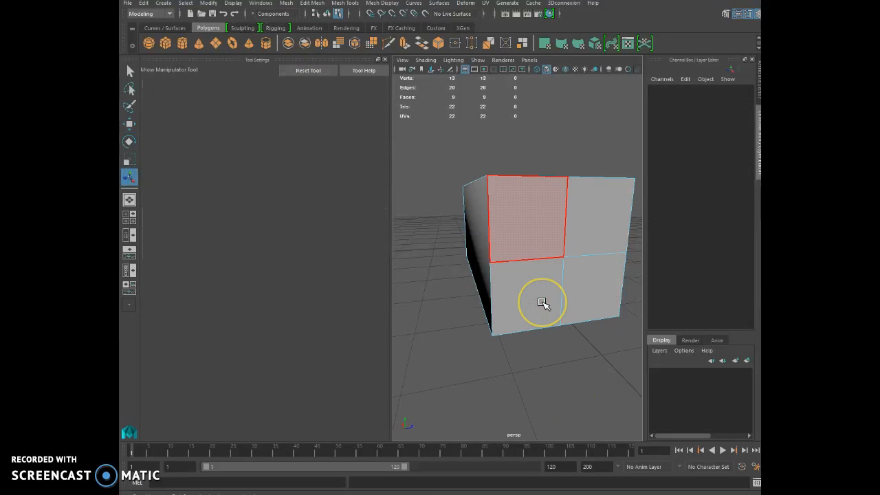
{"action": "key", "text": "ctrl+z"}
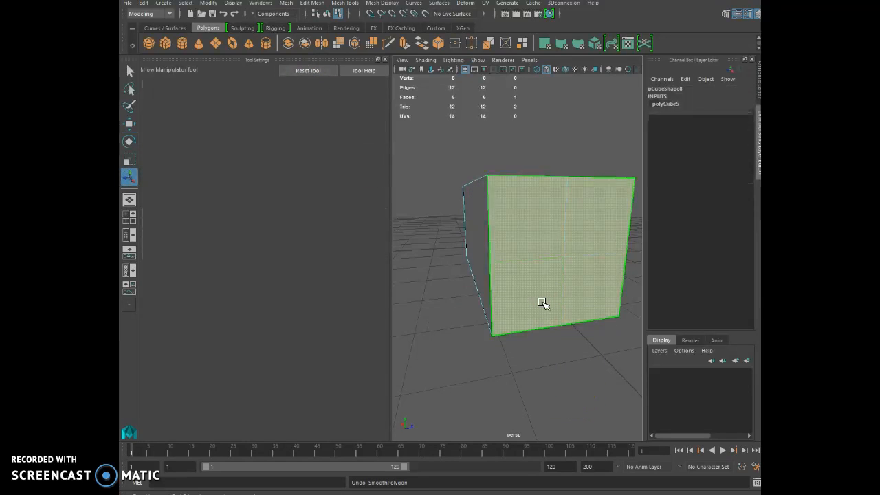
Step: Return to object selection and delete the cube from the scene
{"action": "left_click", "coordinate": [306, 4]}
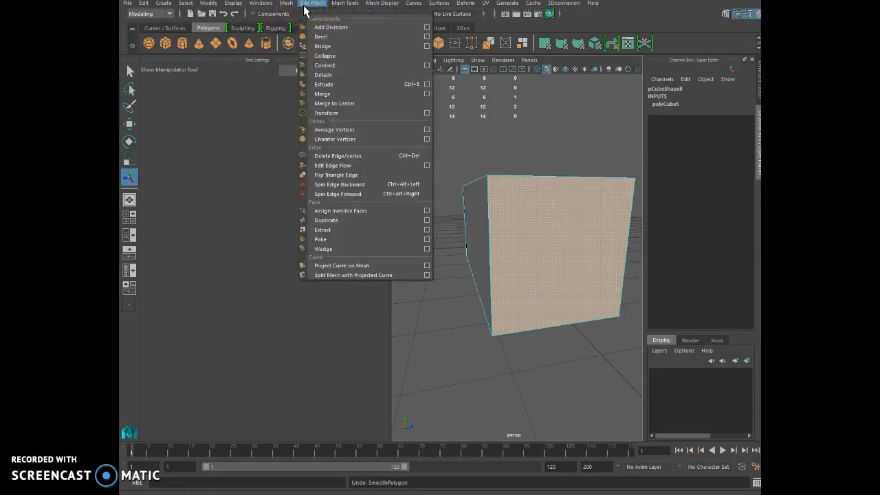
{"action": "left_click", "coordinate": [287, 4]}
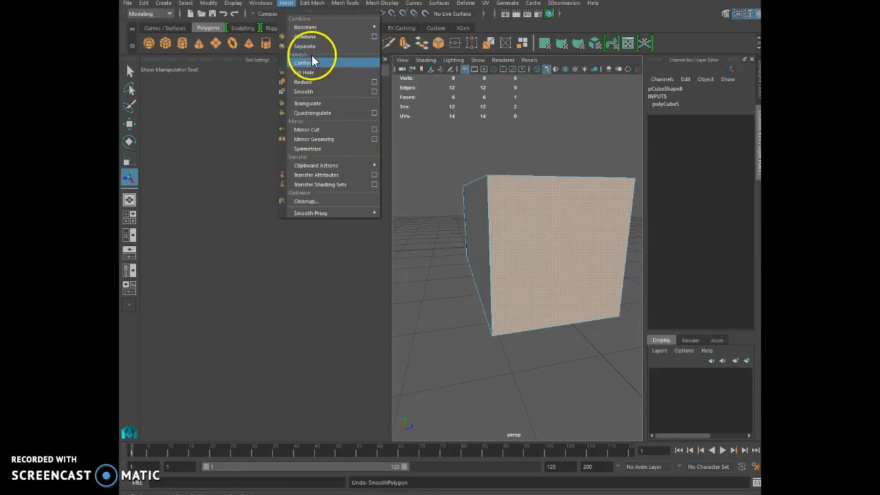
{"action": "left_click", "coordinate": [538, 242]}
{"action": "key", "text": "Delete"}
{"action": "left_click", "coordinate": [536, 227]}
{"action": "right_click_drag", "start_coordinate": [536, 224], "coordinate": [570, 221]}
{"action": "key", "text": "Delete"}
Step: Create a polygon sphere with a radius of about 1.47 and set its axis and height subdivisions to 60
{"action": "left_click", "coordinate": [148, 43]}
{"action": "left_click_drag", "start_coordinate": [506, 274], "coordinate": [508, 276]}
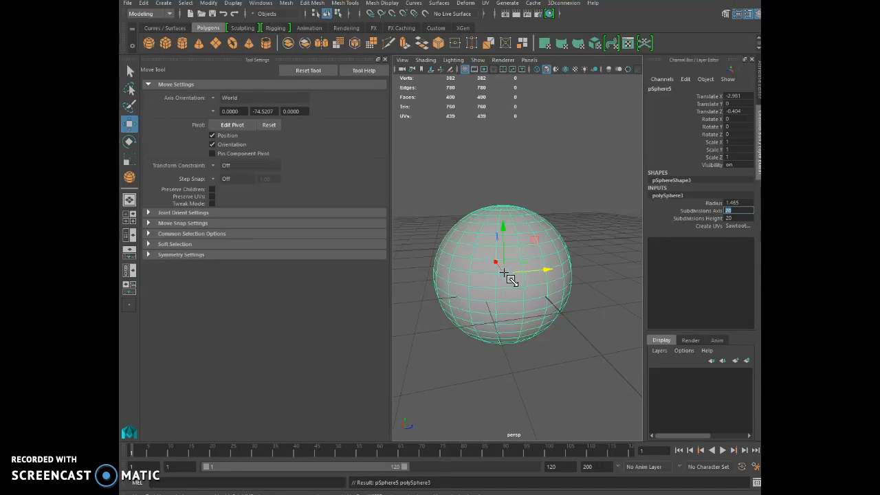
{"action": "key", "text": "Return"}
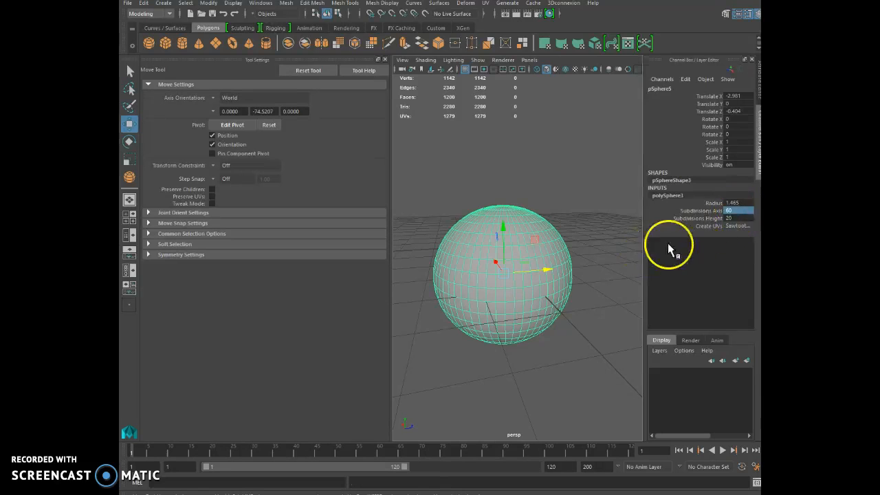
{"action": "left_click", "coordinate": [730, 218]}
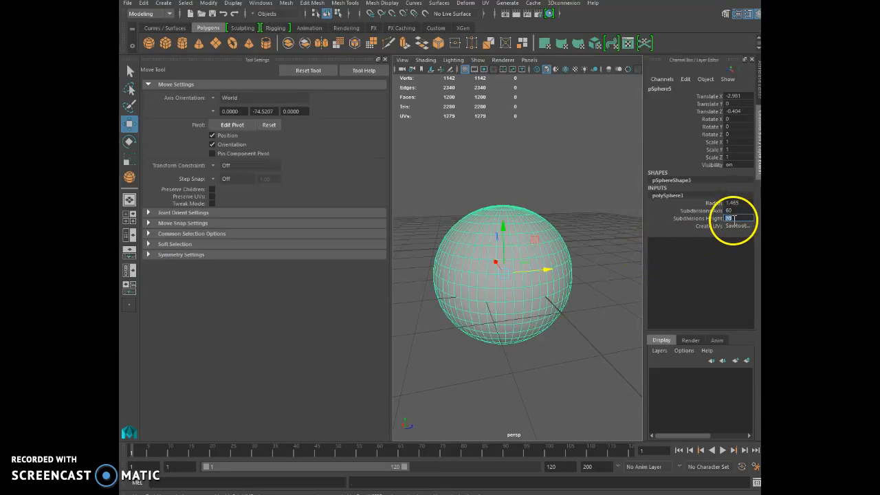
{"action": "type", "text": "60"}
{"action": "key", "text": "Return"}
{"action": "scroll", "coordinate": [415, 318], "scroll_direction": "up", "scroll_amount": 5}
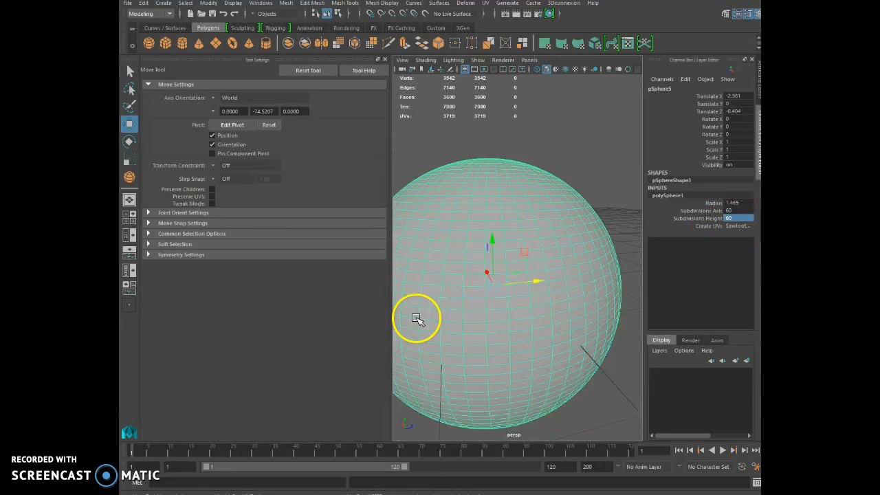
{"action": "scroll", "coordinate": [415, 318], "scroll_direction": "down", "scroll_amount": 5}
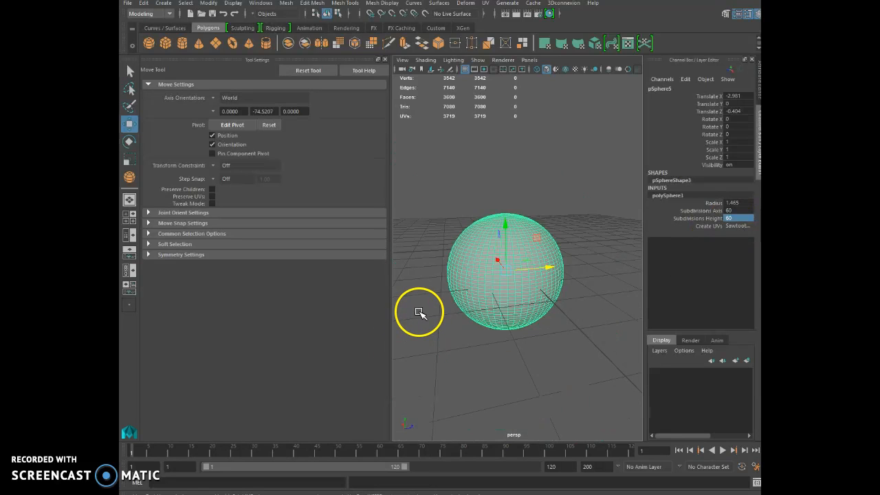
Step: Delete the subdivided sphere from the scene and look over the Mesh Display commands
{"action": "key", "text": "Delete"}
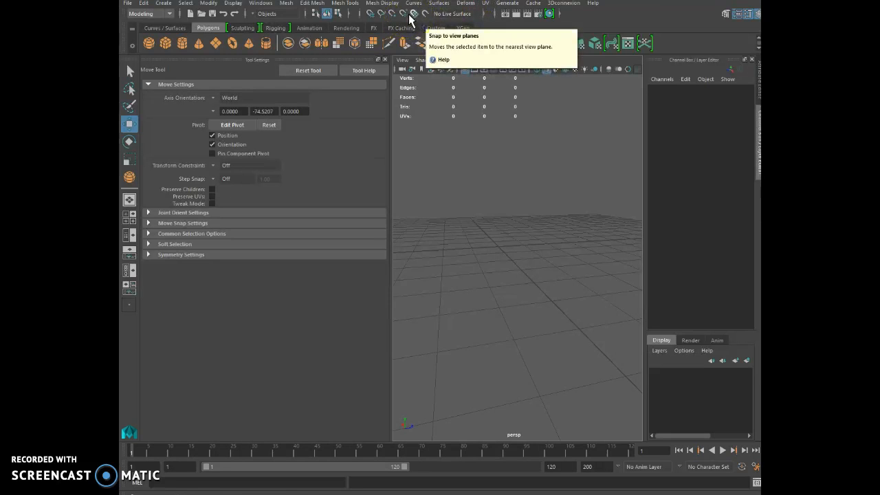
{"action": "left_click", "coordinate": [378, 4]}
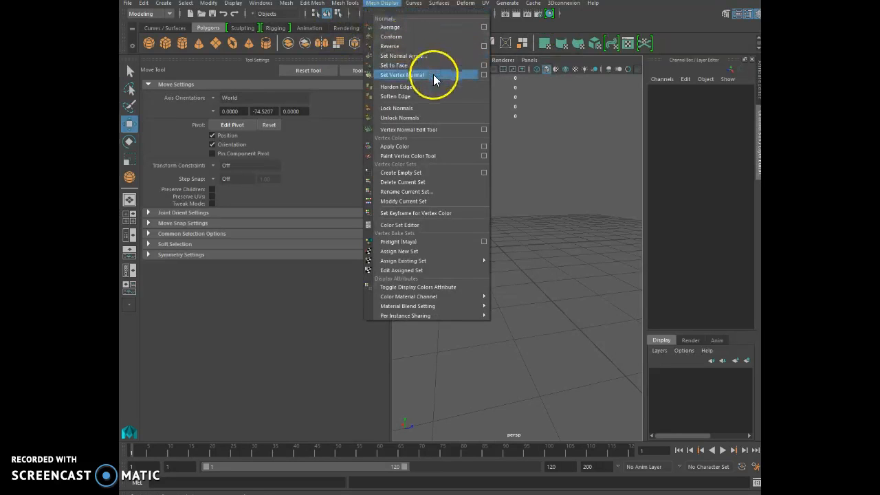
{"action": "left_click", "coordinate": [527, 151]}
Step: Create a polygon cylinder with a radius of about 0.75 and height of about 1.79, and set its axis subdivisions to 6
{"action": "left_click", "coordinate": [181, 44]}
{"action": "left_click_drag", "start_coordinate": [483, 300], "coordinate": [477, 206]}
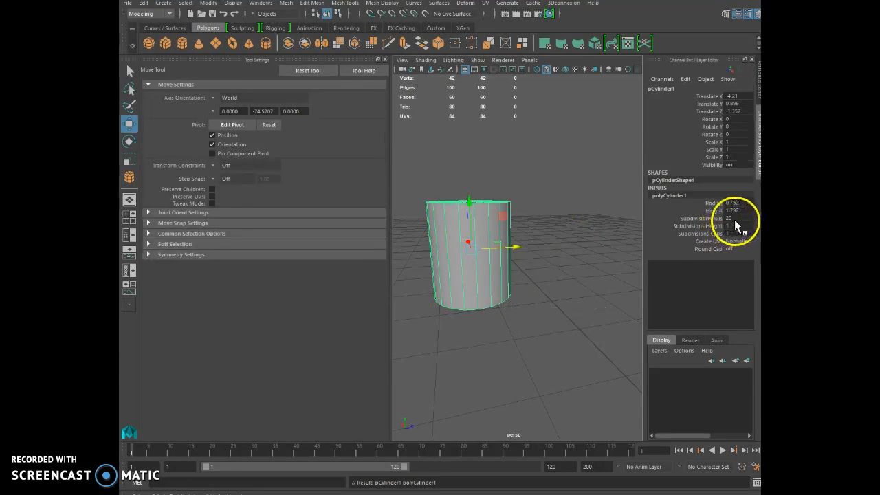
{"action": "key", "text": "Return"}
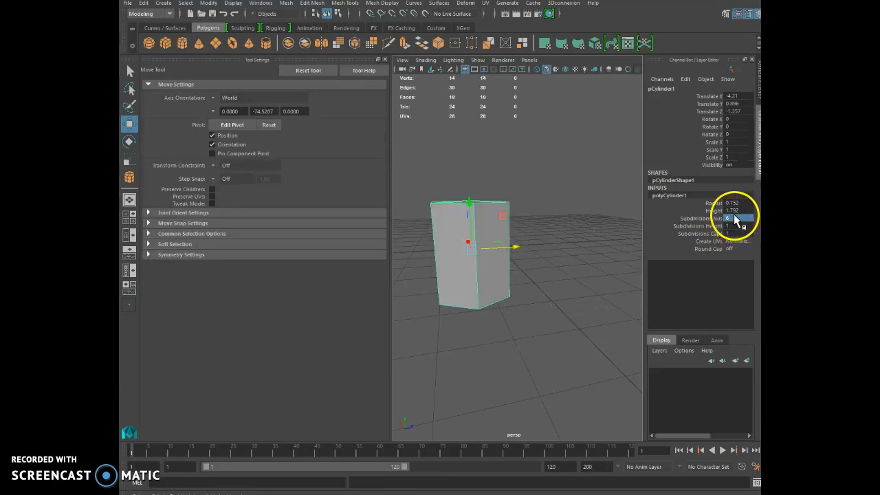
Step: Duplicate the six-sided cylinder and move the copy along Z to about 1.14, beside the original
{"action": "left_click_drag", "start_coordinate": [506, 314], "coordinate": [530, 314], "text": "alt"}
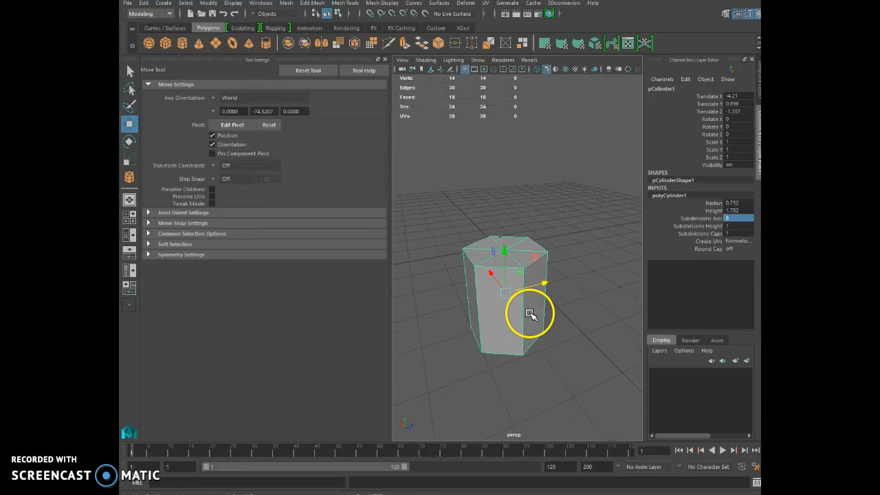
{"action": "key", "text": "ctrl+d"}
{"action": "middle_click_drag", "start_coordinate": [545, 290], "coordinate": [593, 246]}
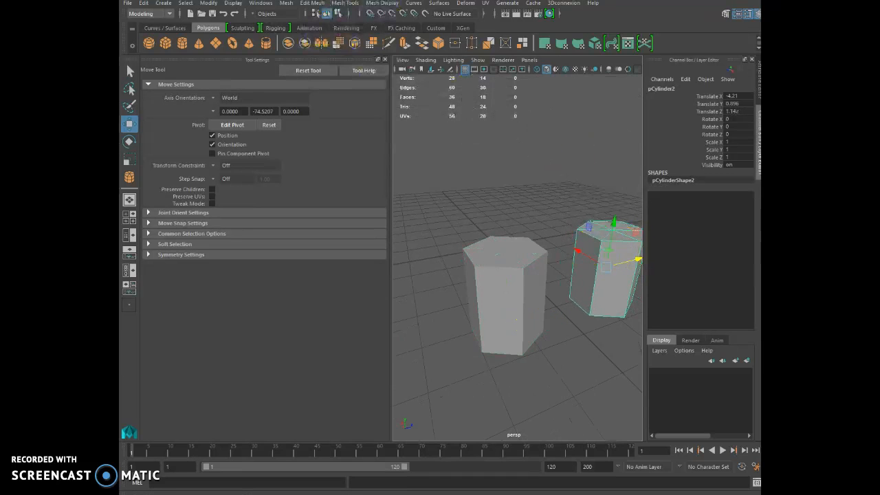
Step: Apply Soften Edge to the duplicated cylinder, then deselect it and compare its shading with the original
{"action": "left_click", "coordinate": [375, 10]}
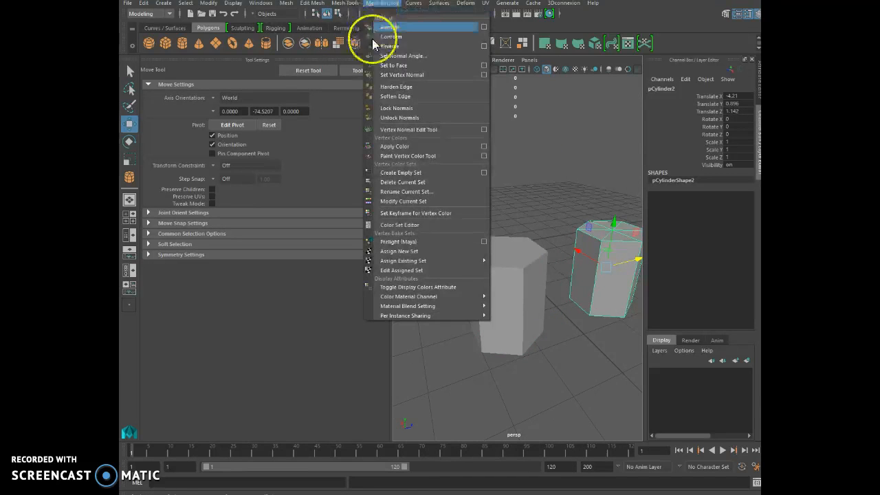
{"action": "left_click", "coordinate": [382, 95]}
{"action": "left_click", "coordinate": [486, 177]}
{"action": "scroll", "coordinate": [546, 335], "scroll_direction": "down", "scroll_amount": 5}
{"action": "left_click_drag", "start_coordinate": [556, 334], "coordinate": [541, 322], "text": "alt"}
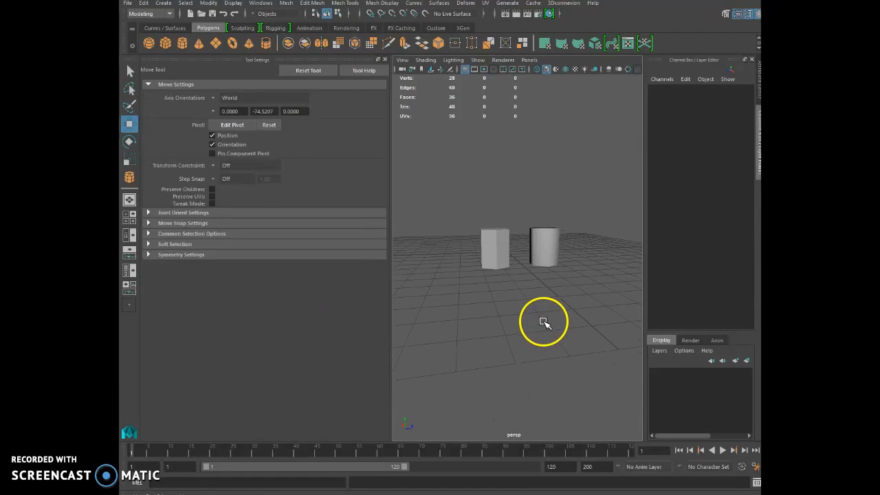
Step: Delete the softened cylinder copy and select the remaining hard-edged cylinder
{"action": "left_click", "coordinate": [540, 238]}
{"action": "key", "text": "Delete"}
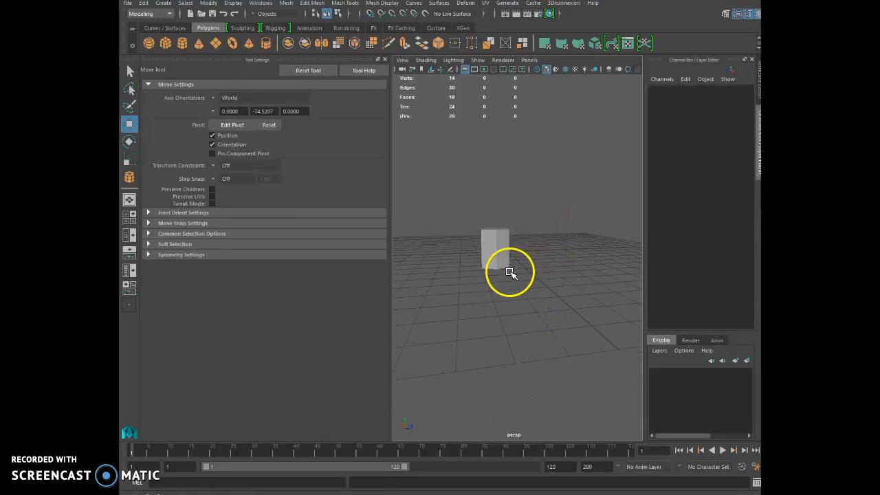
{"action": "left_click", "coordinate": [506, 251]}
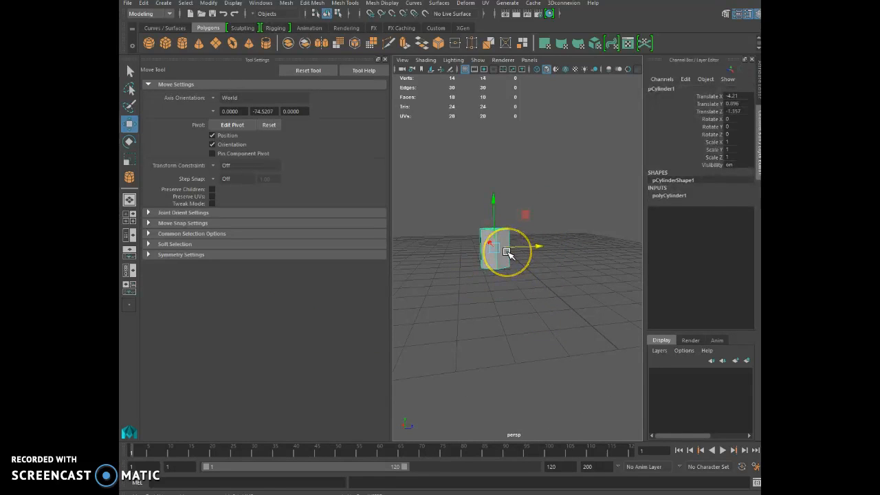